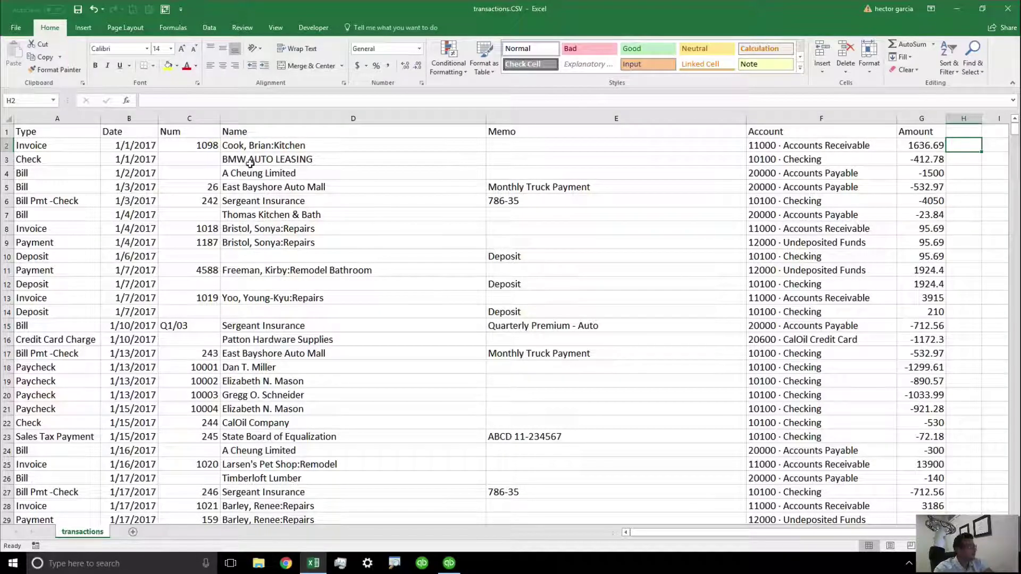
Step: Sort the transaction data A to Z by the Type column with Custom Sort
mouse_move(69, 118)
mouse_down()
mouse_move(190, 140)
mouse_move(819, 106)
mouse_move(915, 112)
mouse_up()
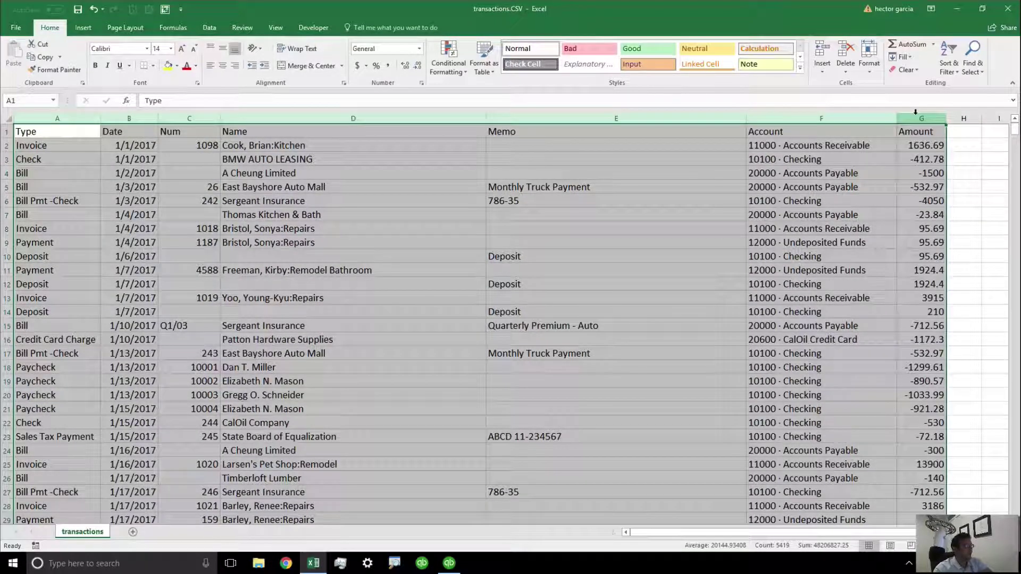
click(949, 48)
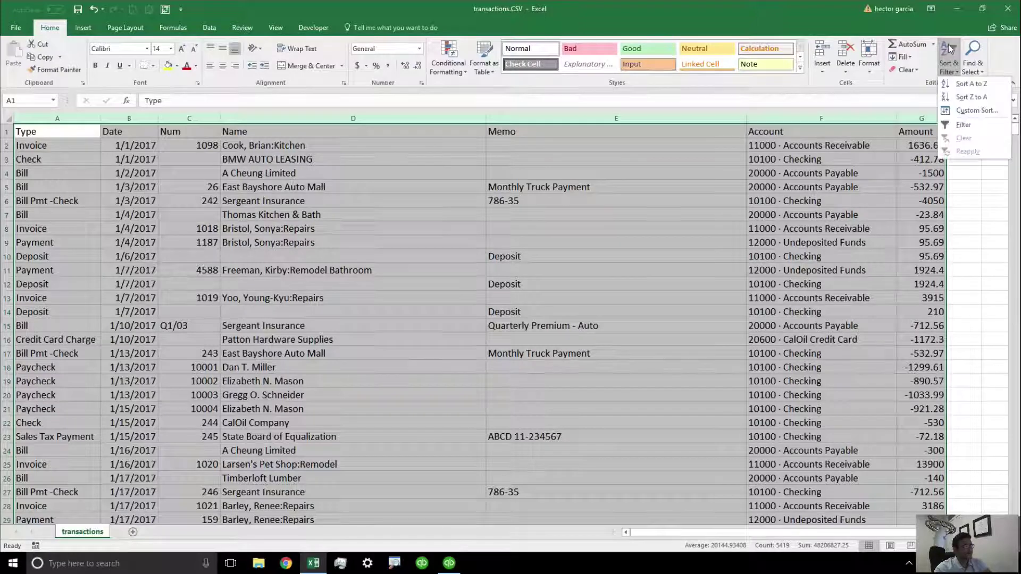
click(975, 84)
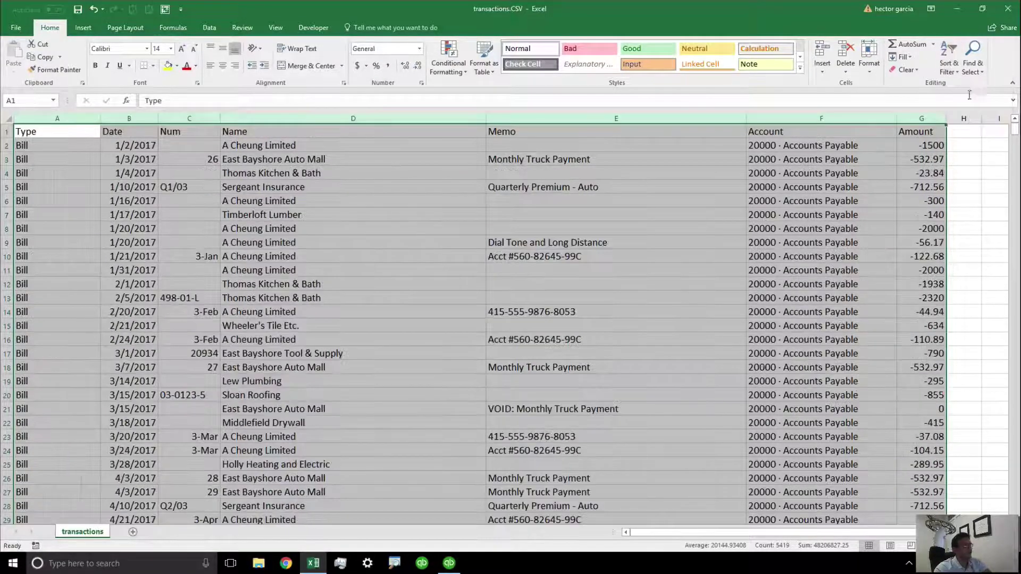
click(956, 63)
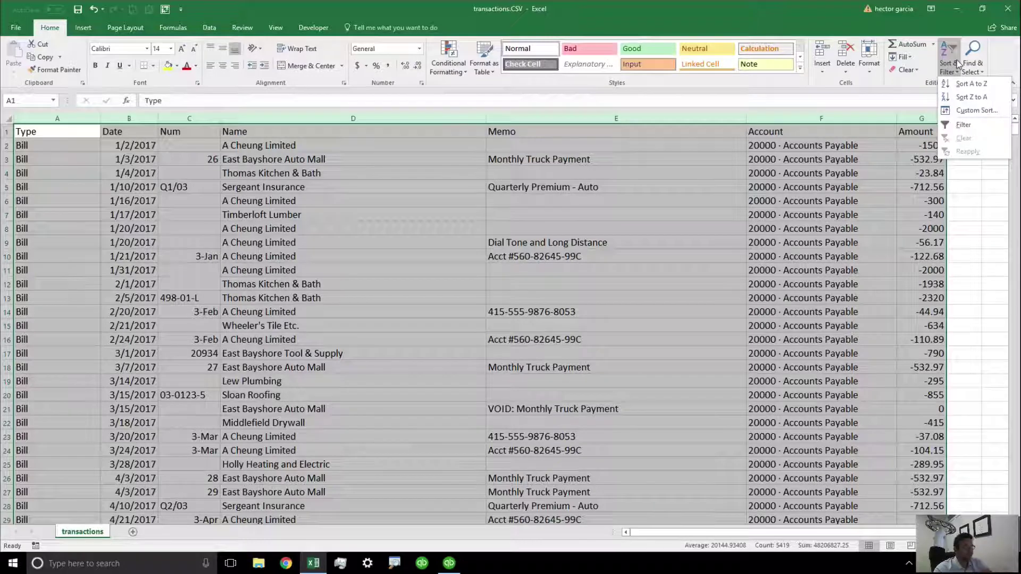
click(973, 110)
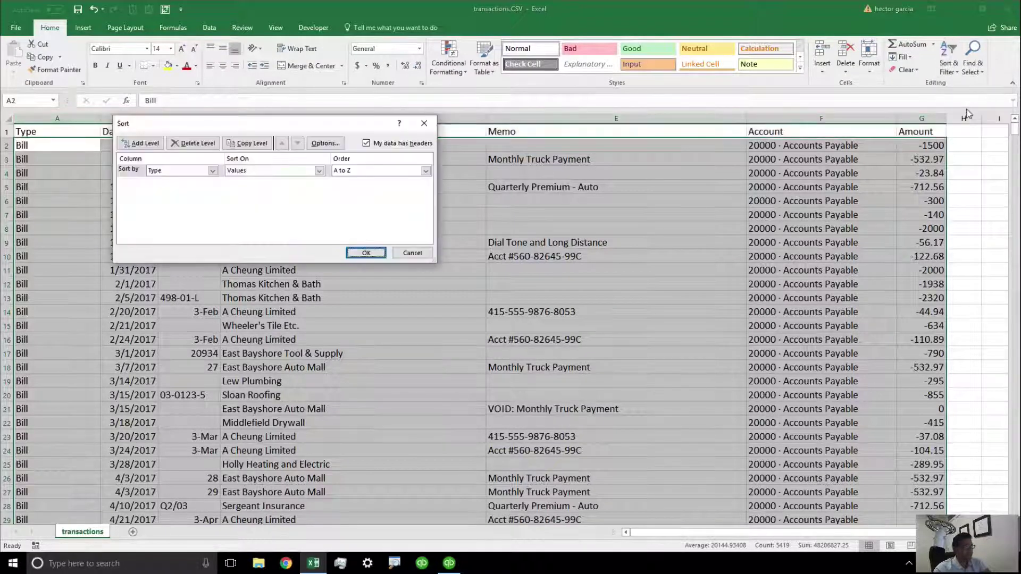
click(200, 171)
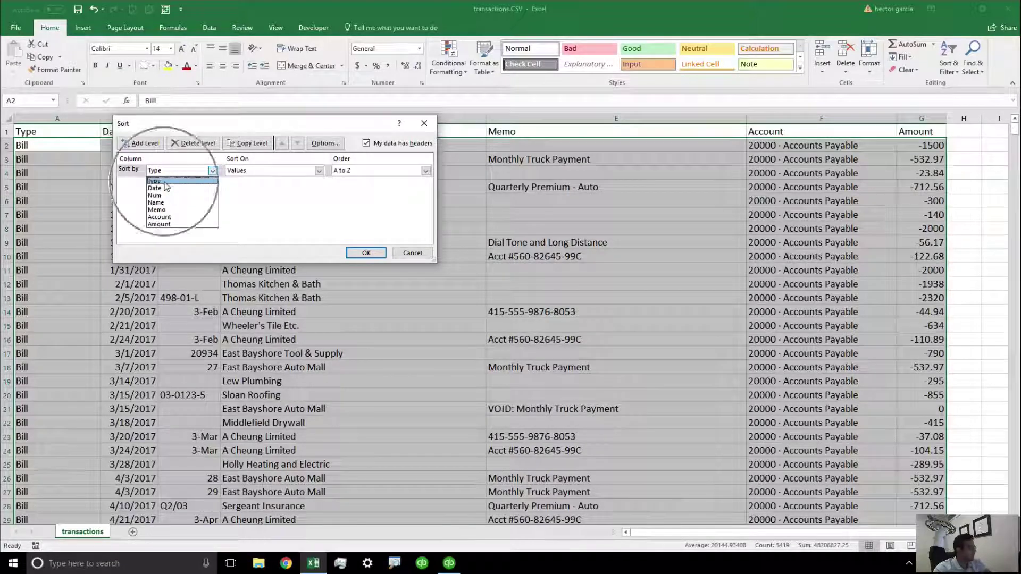
click(366, 254)
click(366, 253)
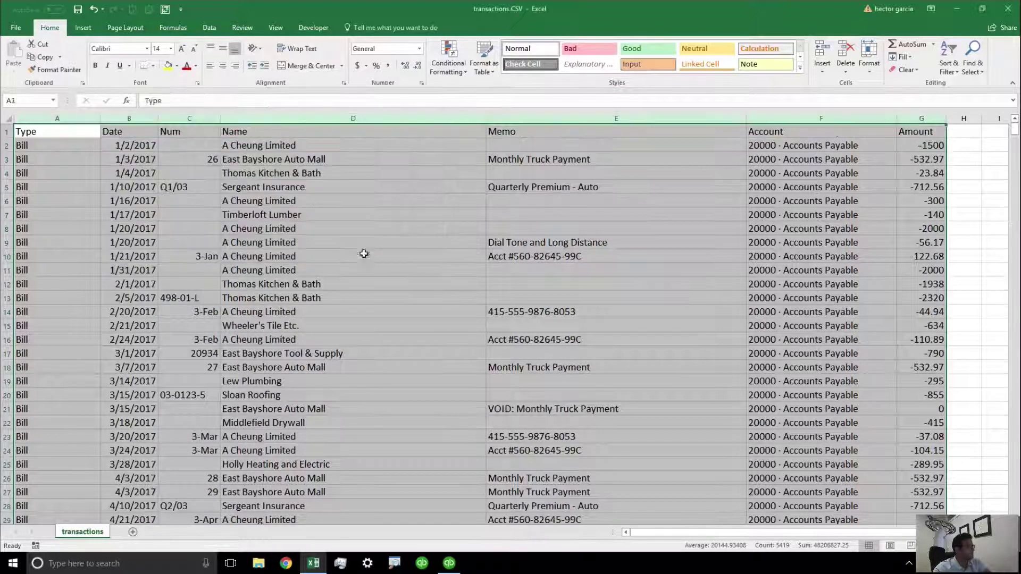
click(301, 258)
Step: Copy the header and Bill rows into cell A1 of a new Sheet1
mouse_move(1015, 138)
mouse_down()
mouse_move(1010, 308)
mouse_move(1014, 130)
mouse_up()
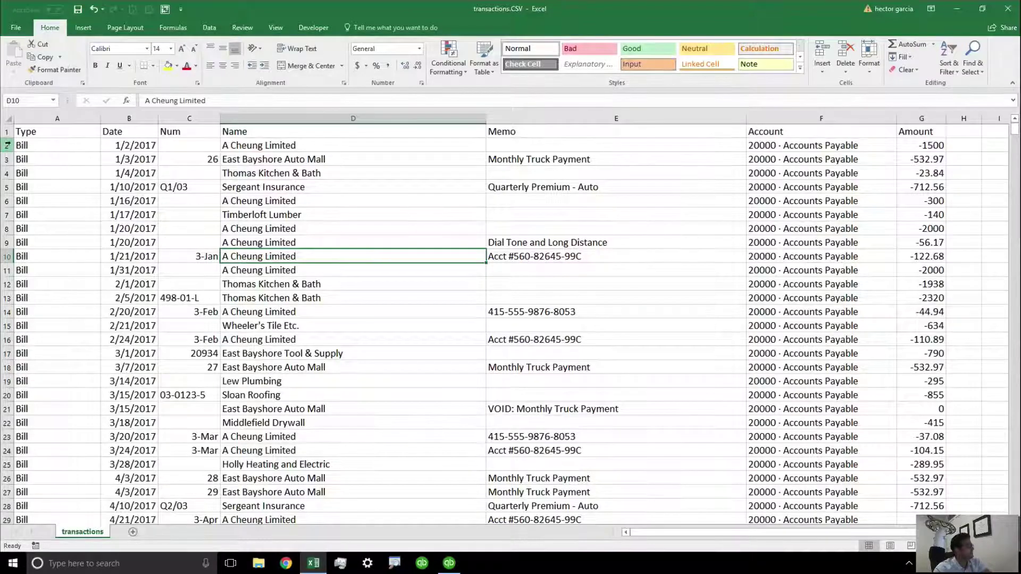
drag(5, 131, 14, 243)
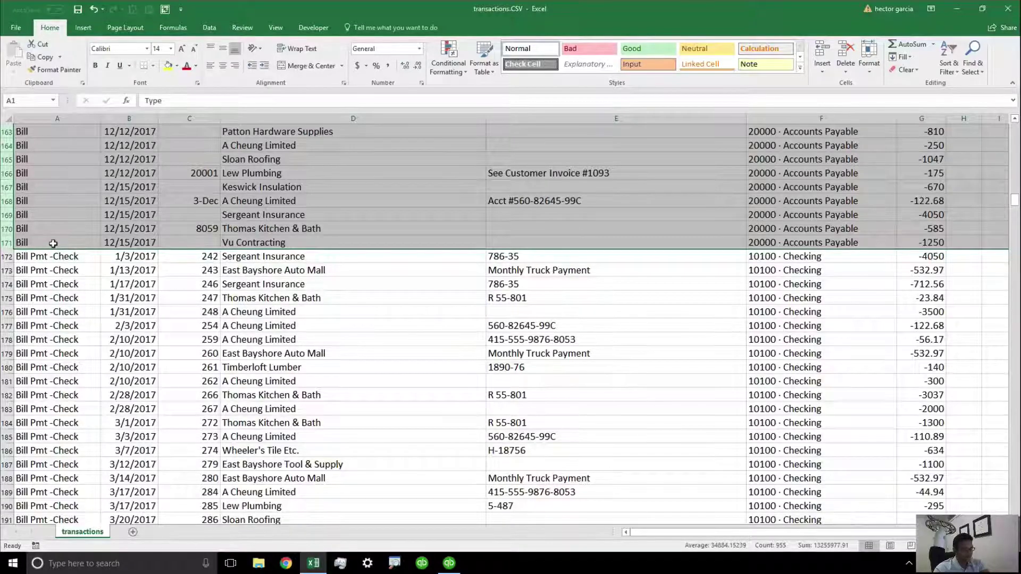
key(ctrl+c)
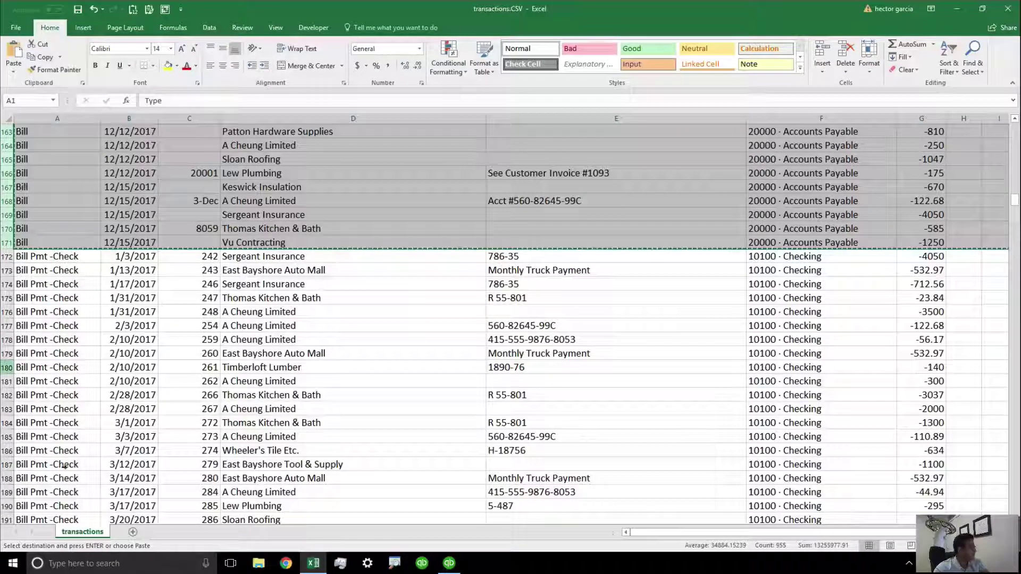
click(133, 532)
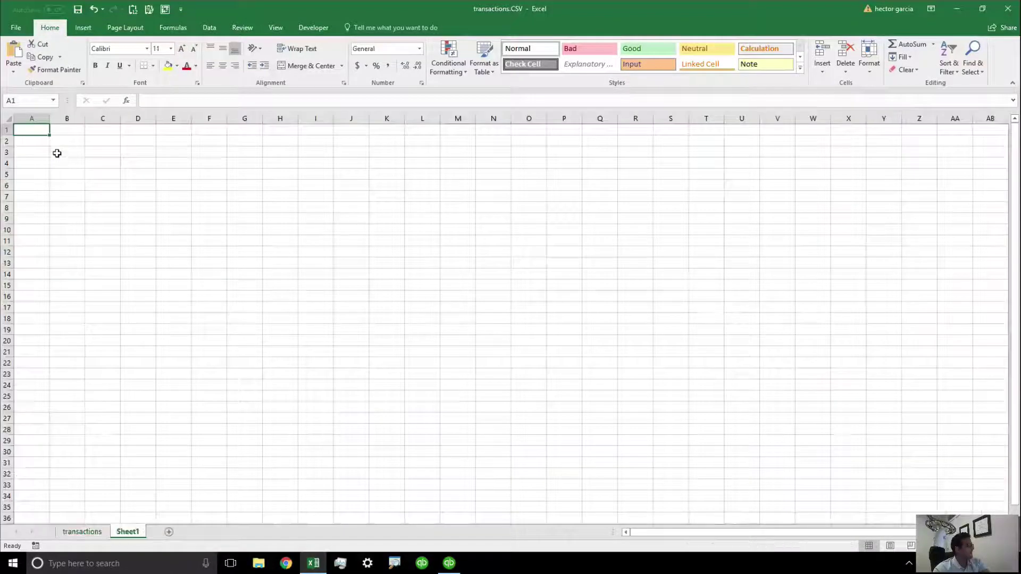
right_click(31, 134)
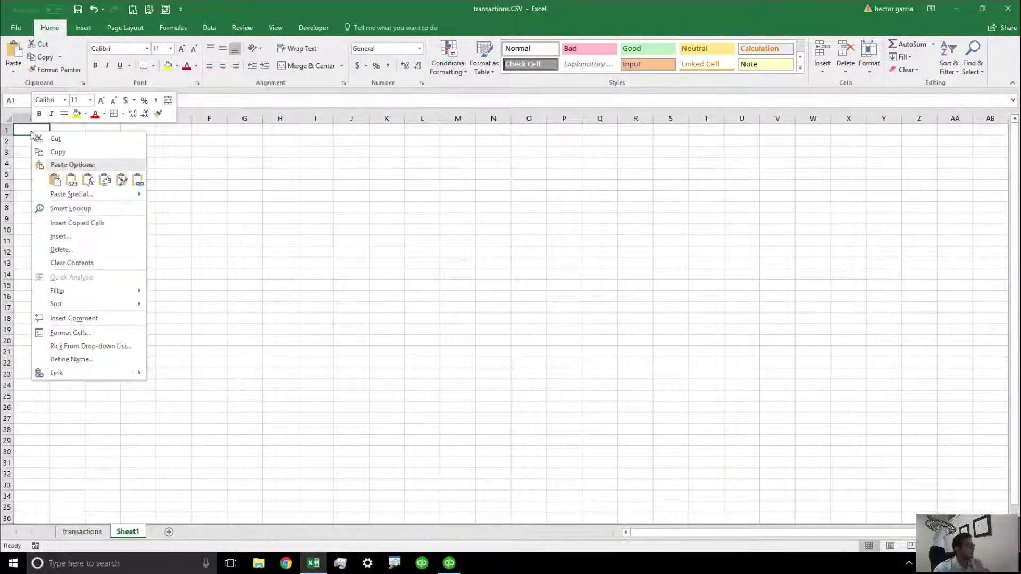
click(54, 180)
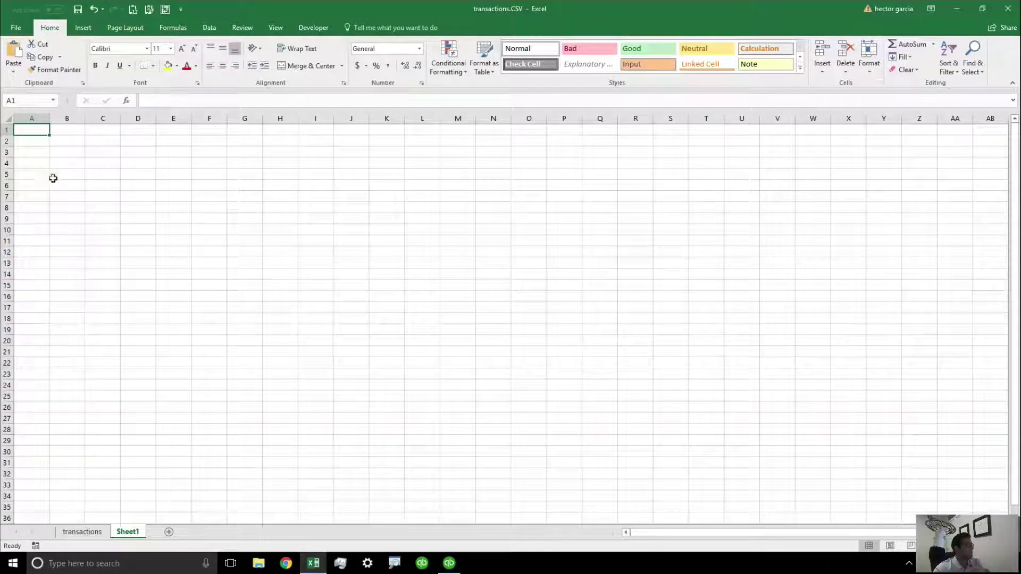
click(102, 191)
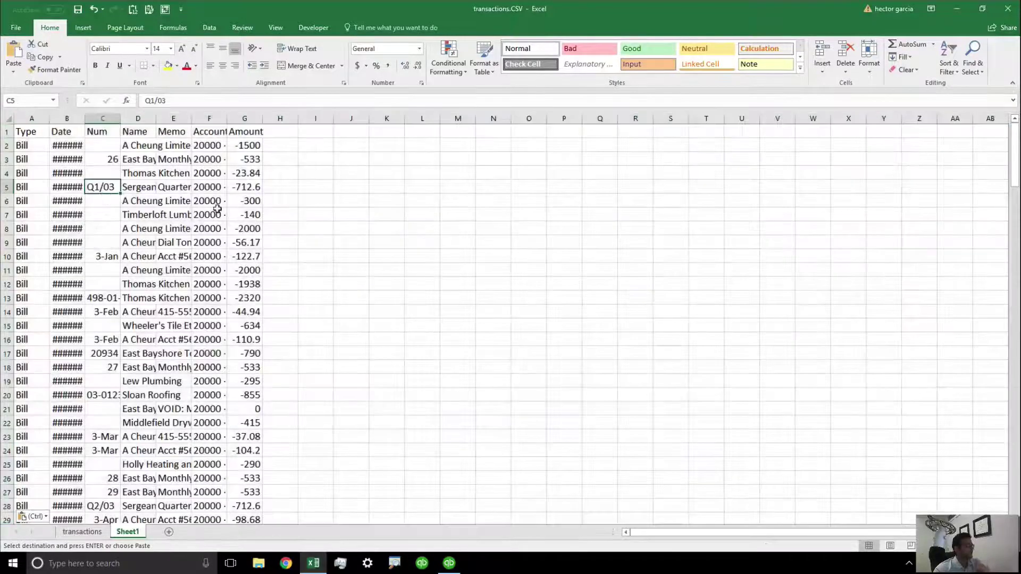
Step: Go back to the transactions sheet and clear the selection
click(88, 534)
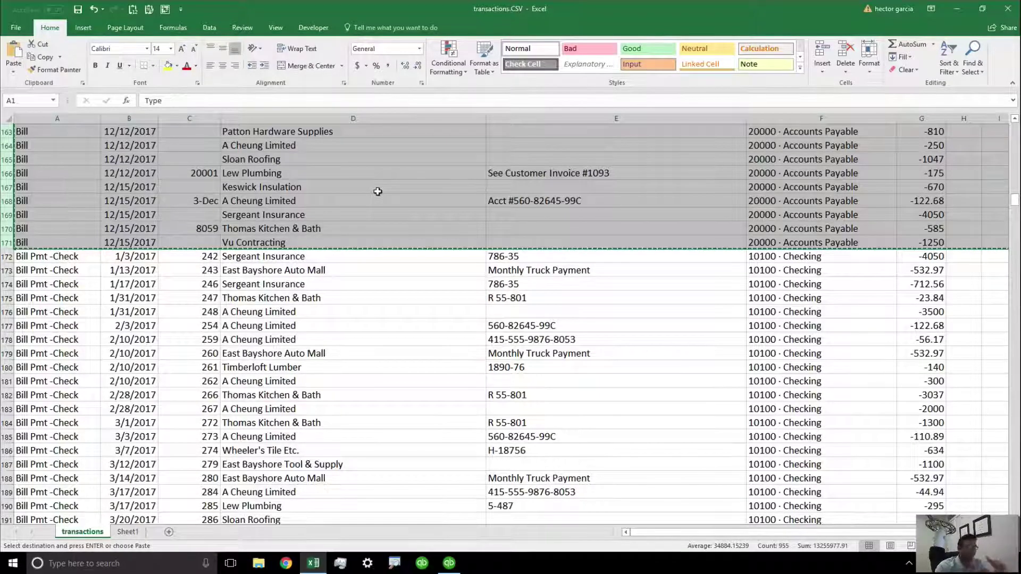
drag(1014, 211, 1014, 121)
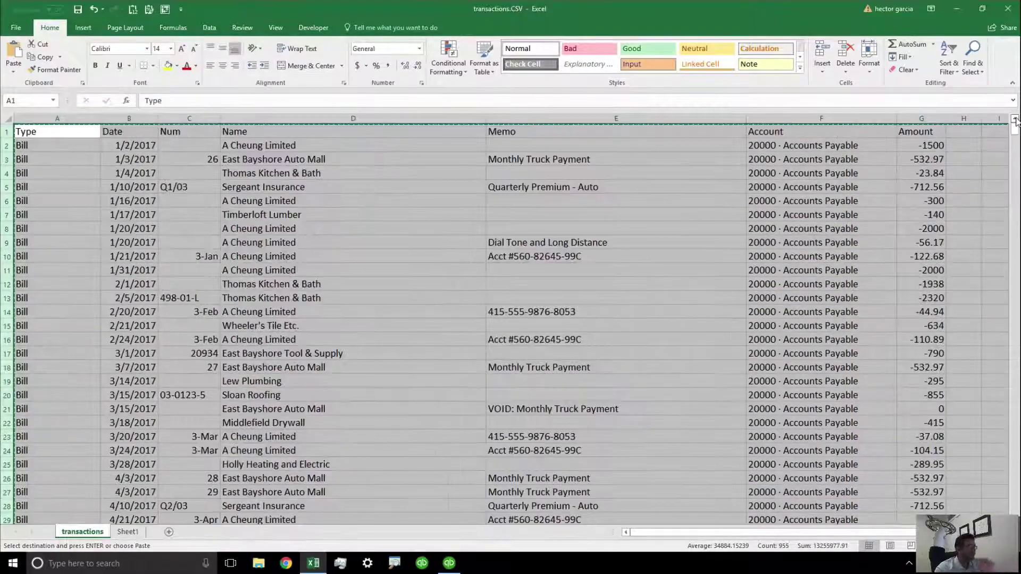
click(129, 229)
key(Escape)
Step: Turn on filtering and filter the Type column to Bill Pmt -Check only
click(79, 134)
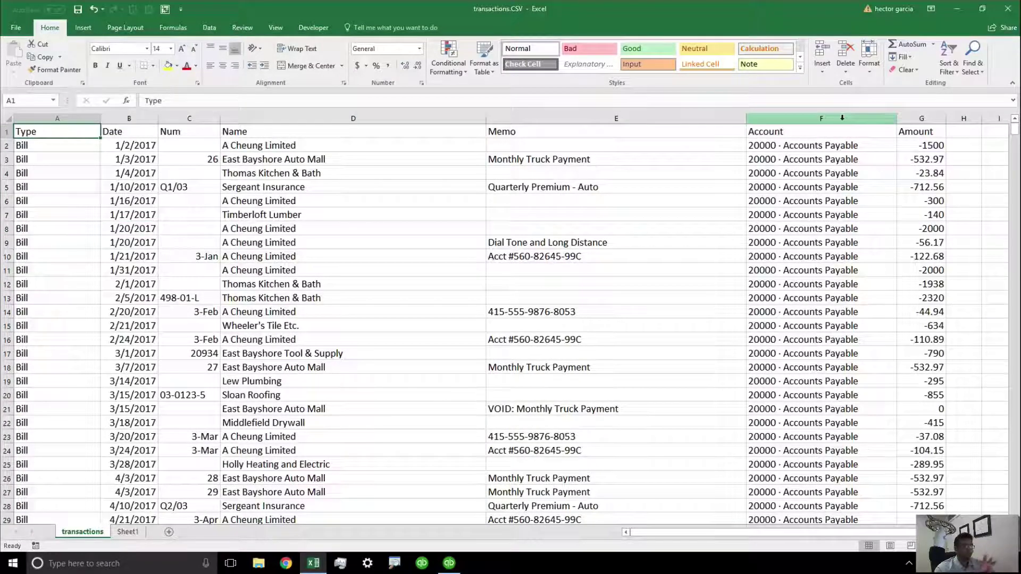
click(211, 28)
click(364, 60)
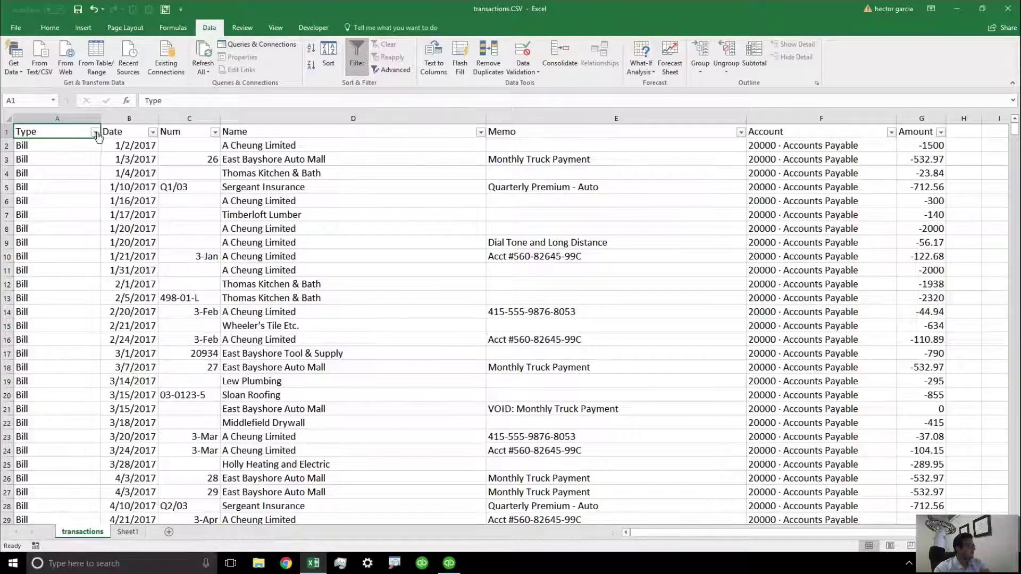
click(96, 132)
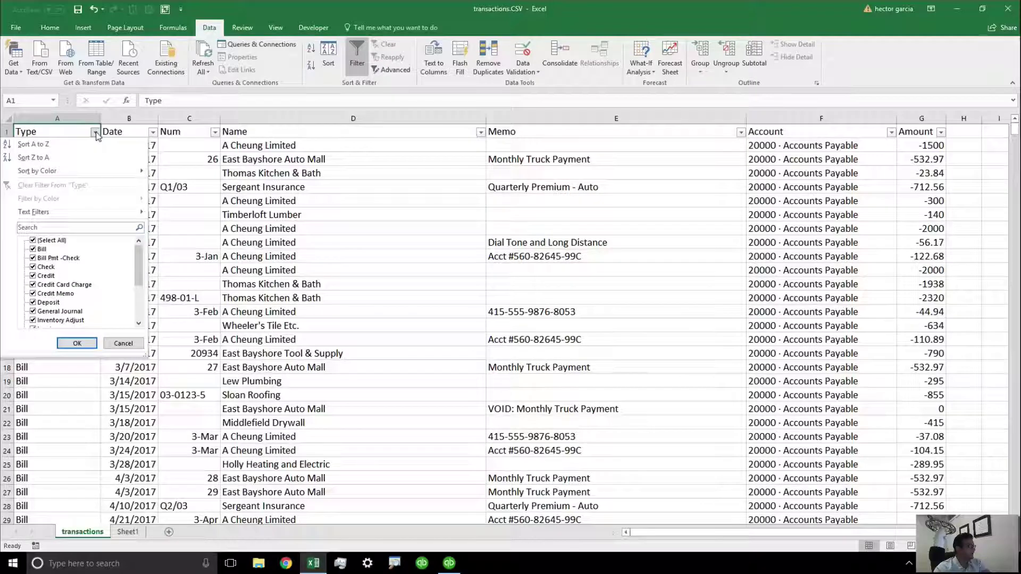
click(33, 241)
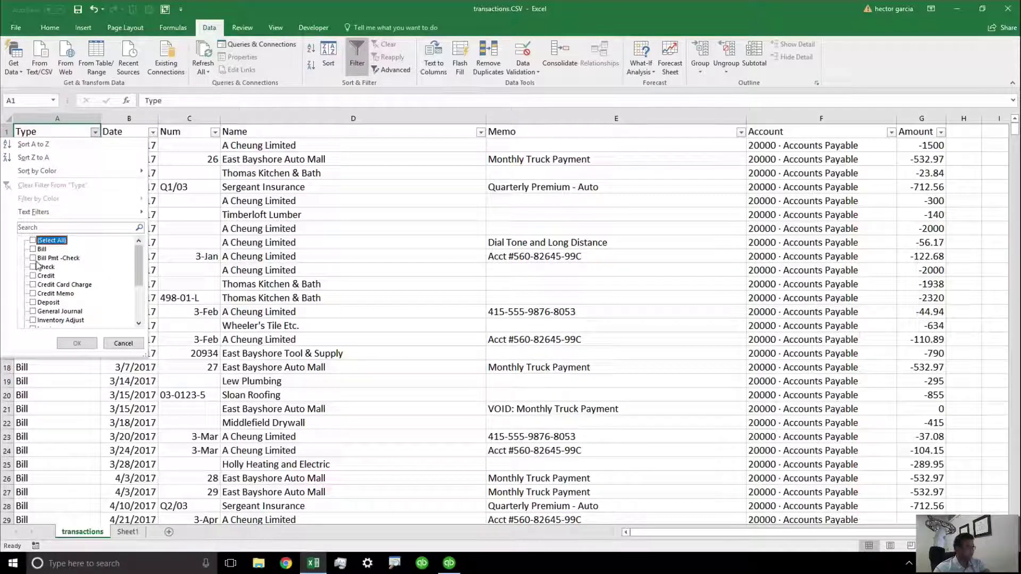
click(35, 259)
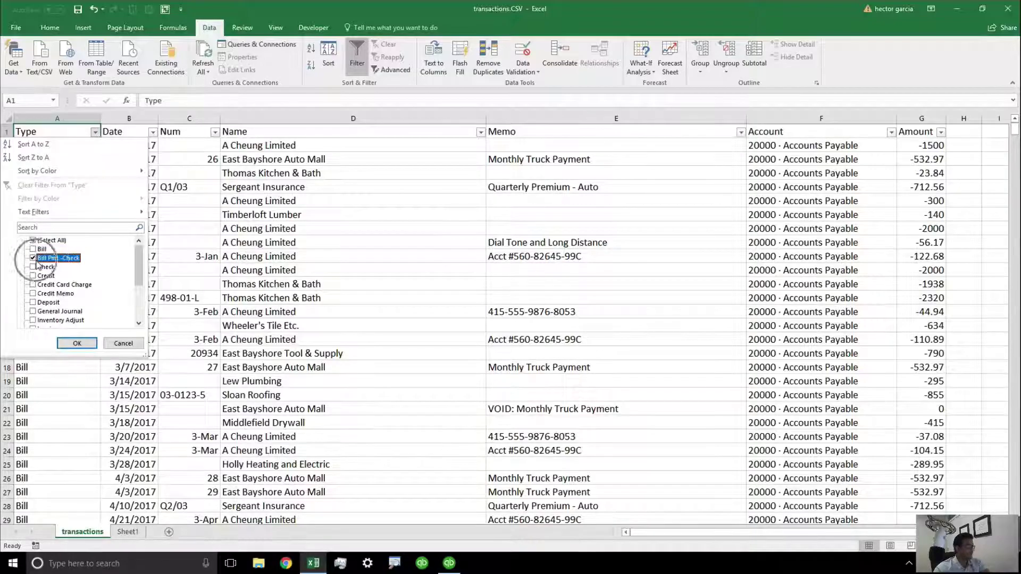
click(77, 343)
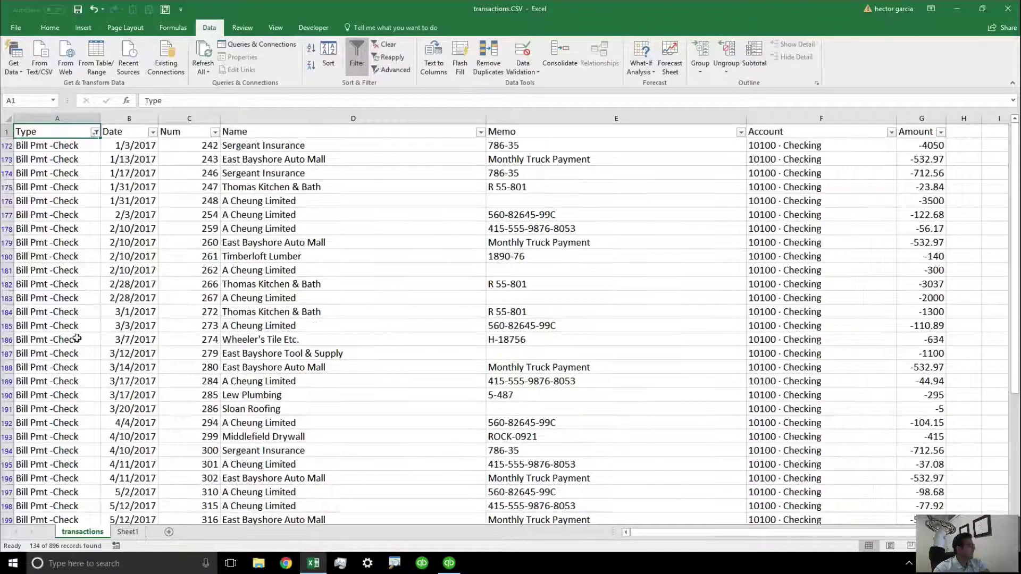
Step: Copy the filtered sheet and paste it as values into A1 of a new Sheet2
scroll(193, 269, down, 10)
scroll(193, 269, down, 10)
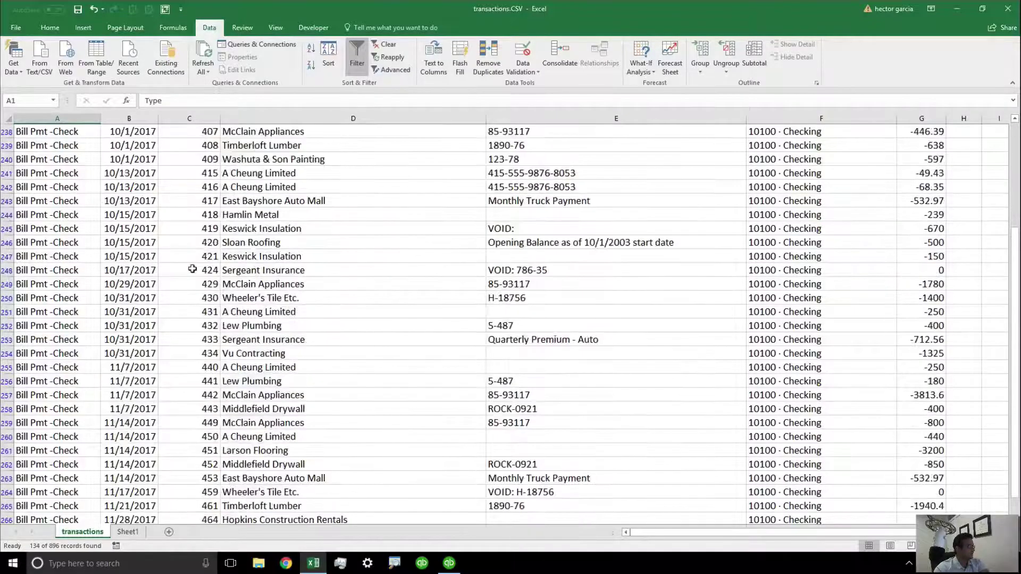
scroll(192, 269, up, 20)
click(6, 115)
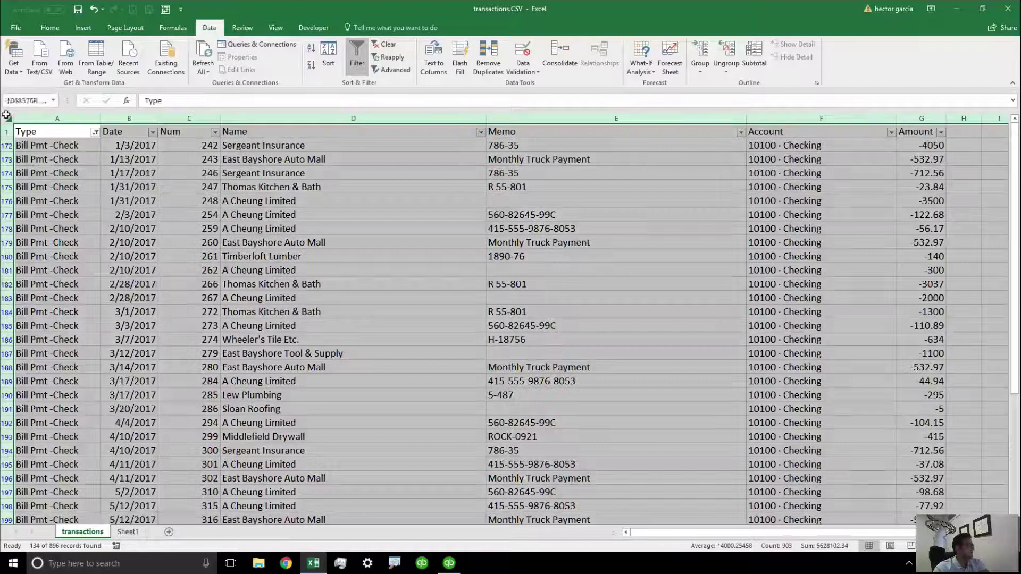
key(ctrl+c)
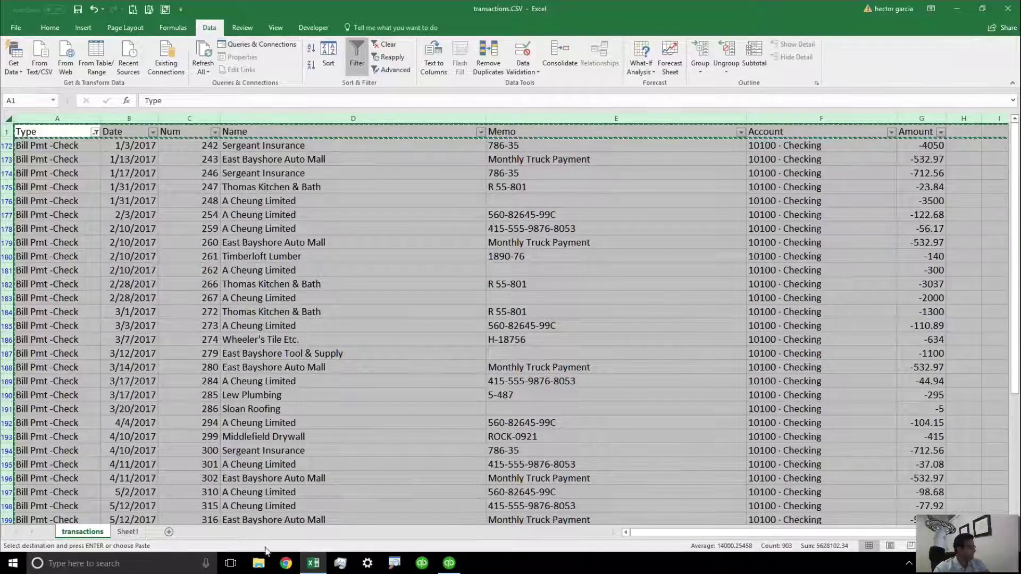
click(167, 533)
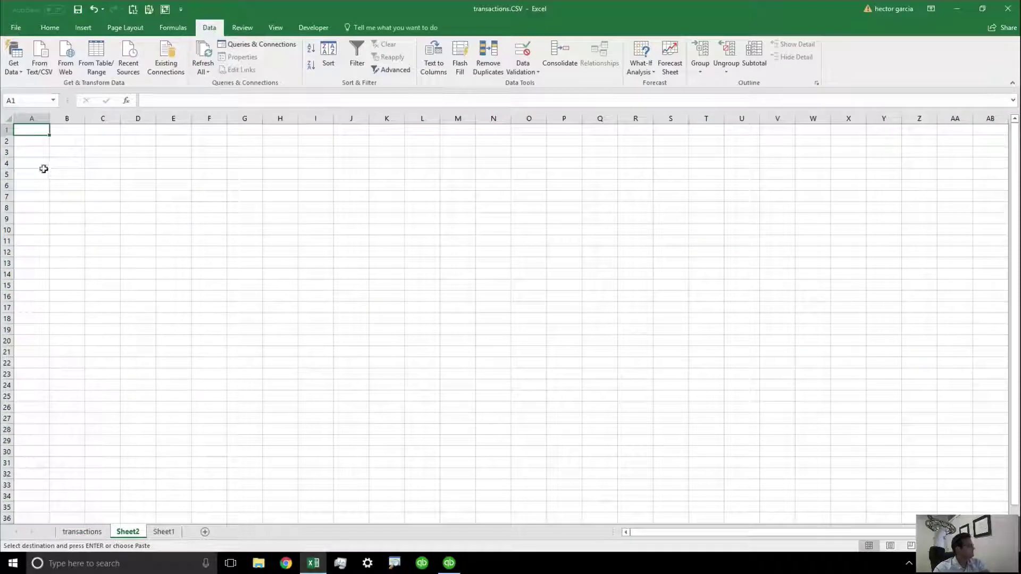
right_click(29, 132)
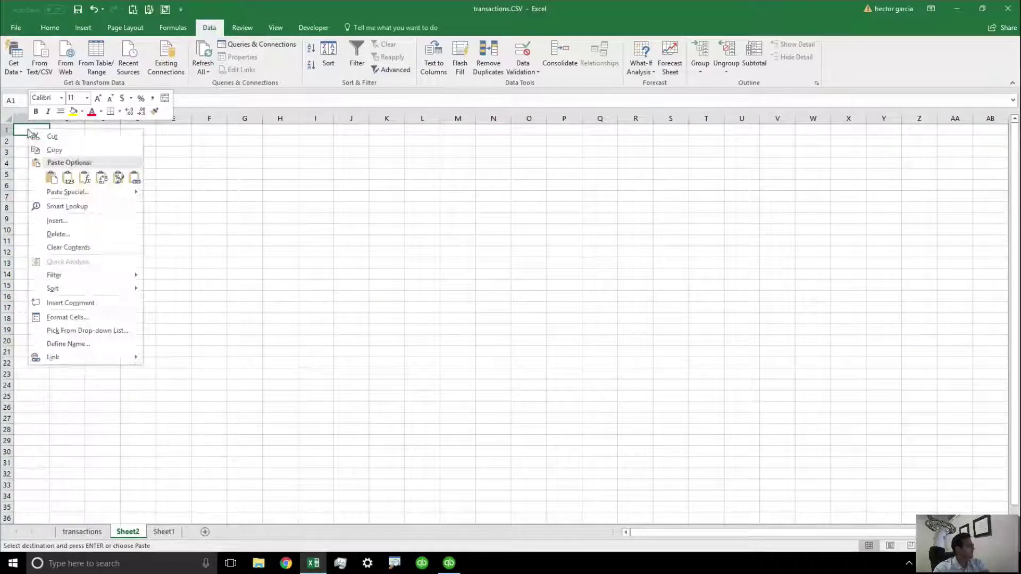
click(69, 181)
click(270, 388)
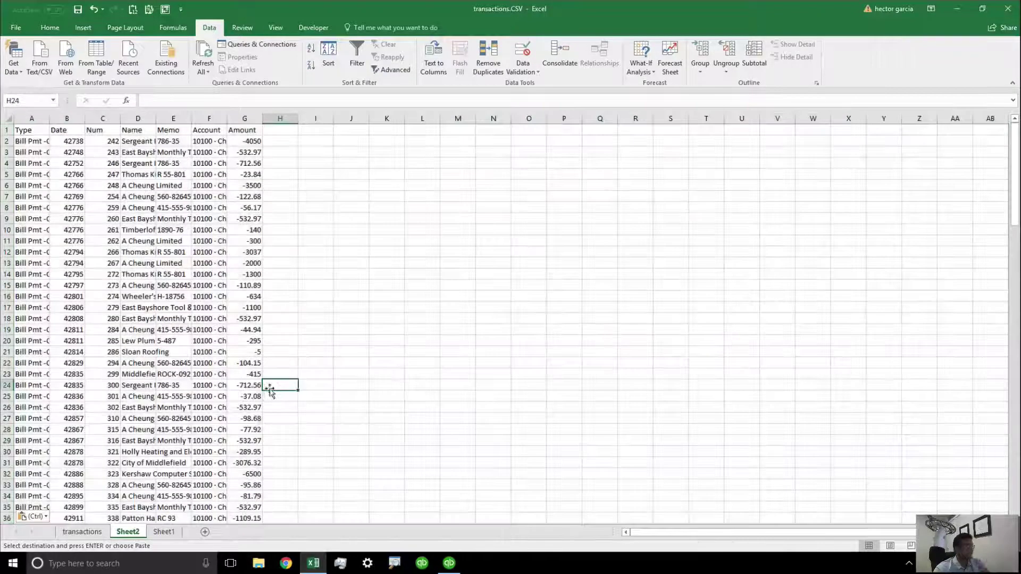
click(82, 531)
Step: Filter Type to Check and paste those rows into a new sheet at A1
click(95, 133)
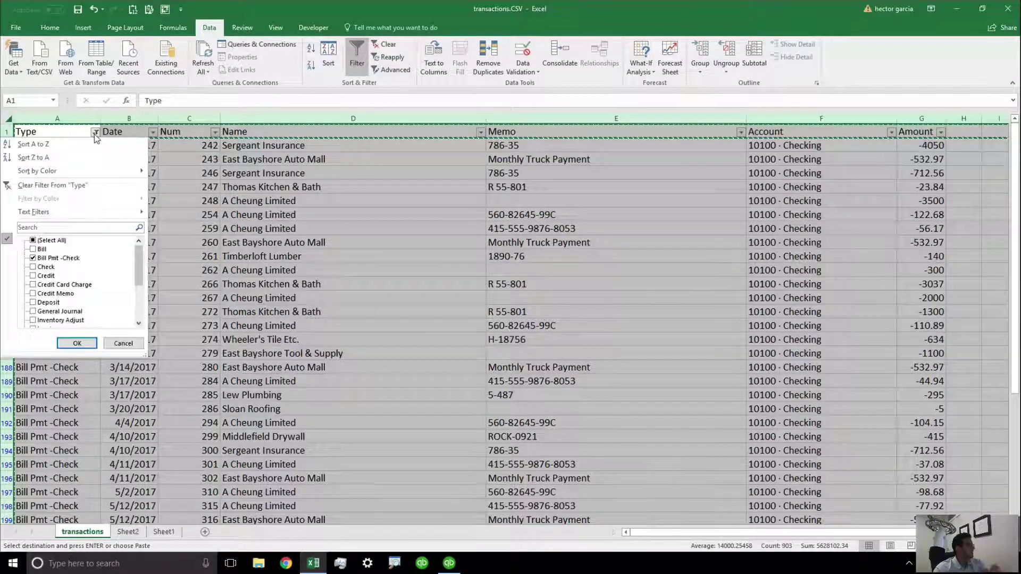
click(33, 257)
click(33, 267)
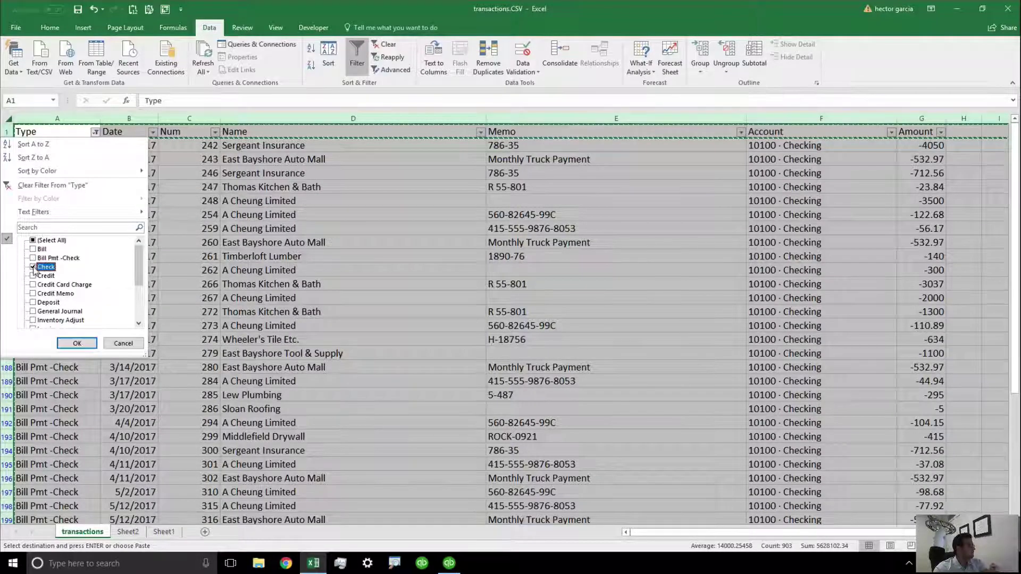
click(77, 343)
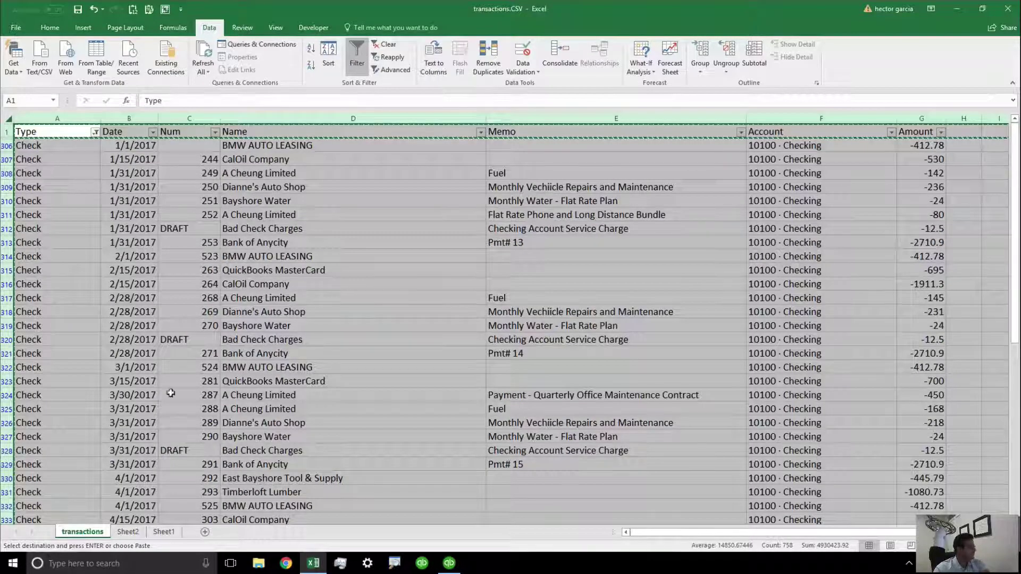
click(205, 532)
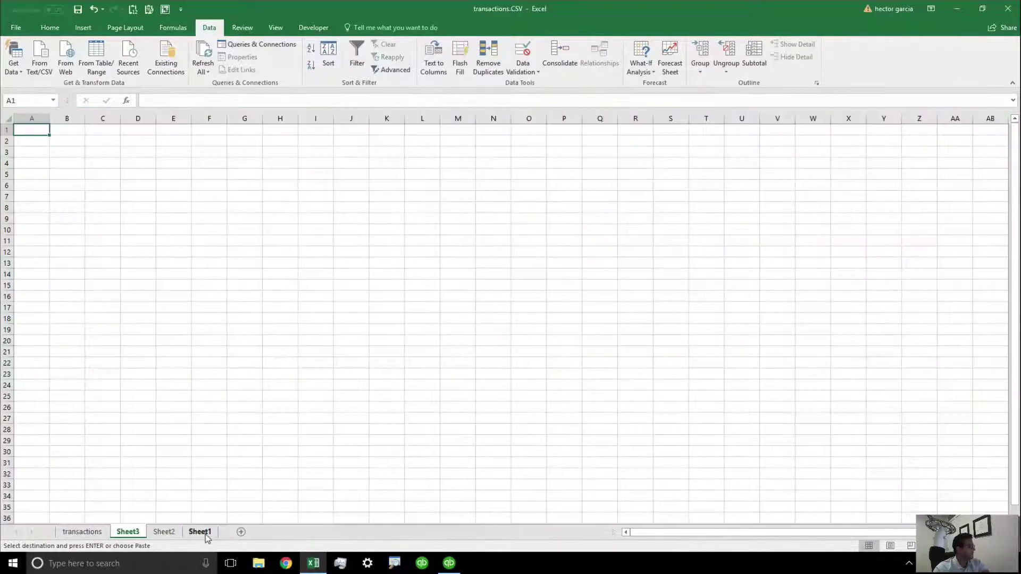
right_click(37, 130)
click(77, 176)
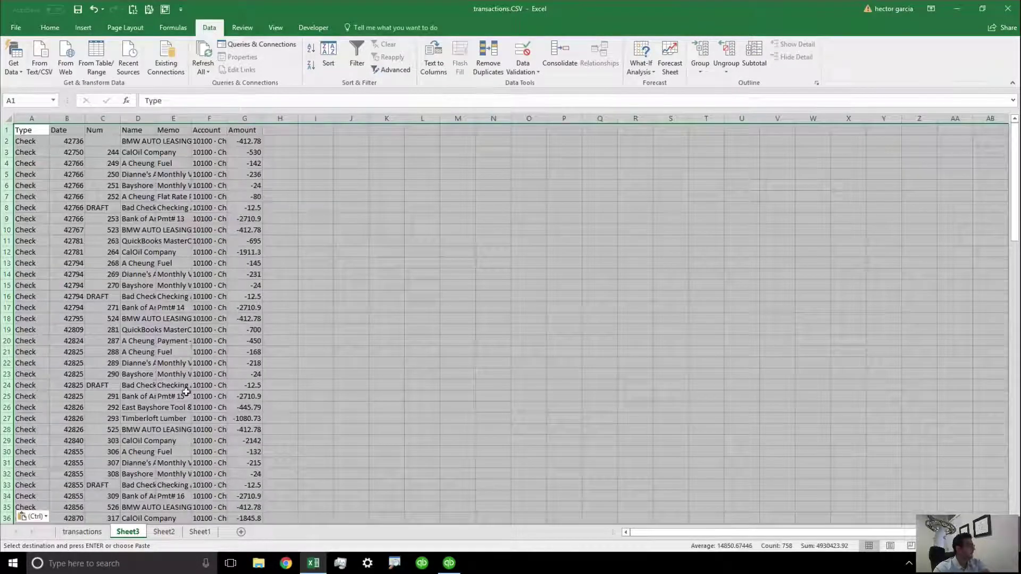
Step: Rename the three new sheets to Check, Payment and Bill
click(129, 530)
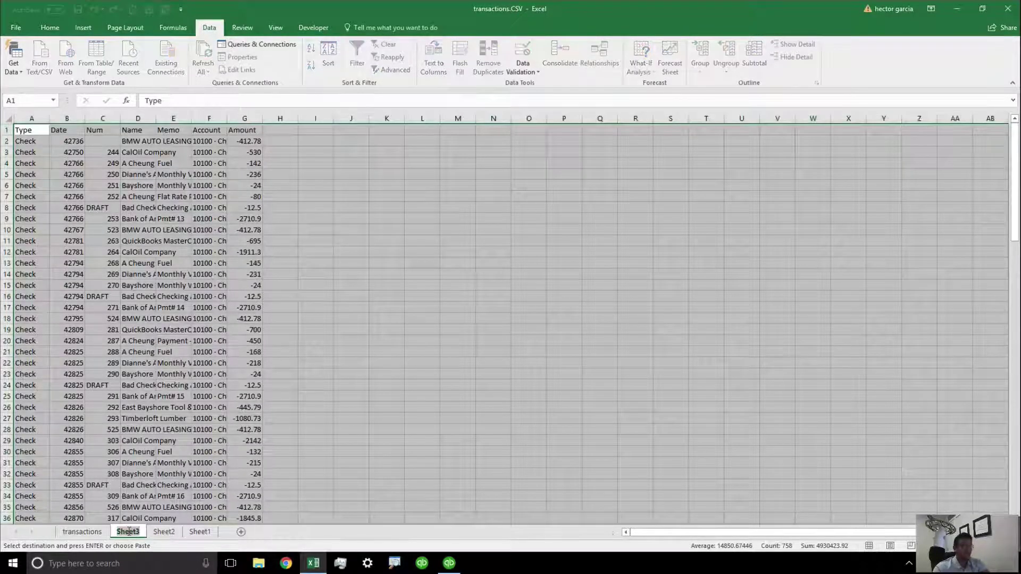
text(Check)
key(Return)
click(161, 533)
double_click(161, 531)
text(Payment)
click(199, 532)
double_click(199, 532)
text(Bill)
key(Return)
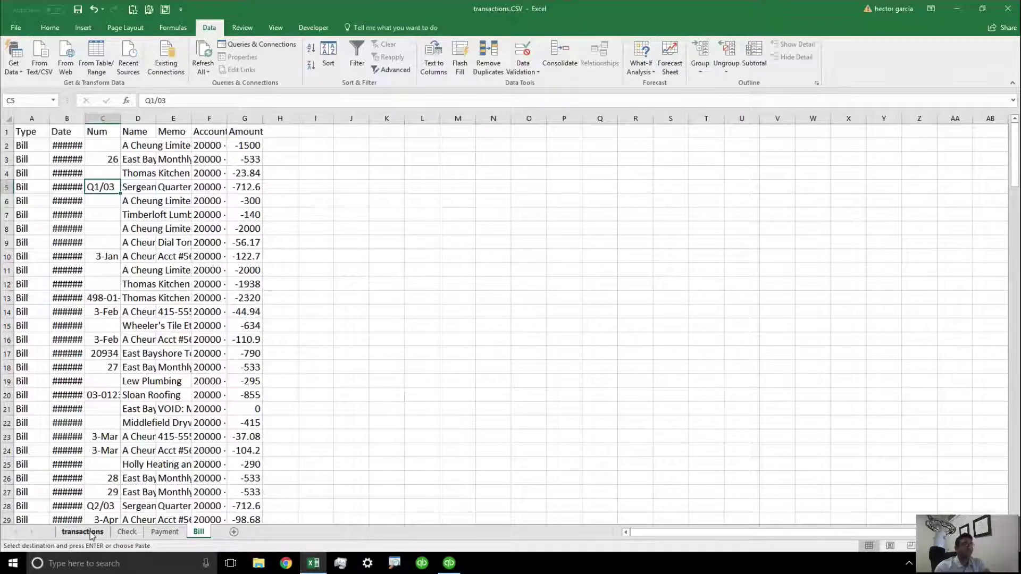
click(82, 532)
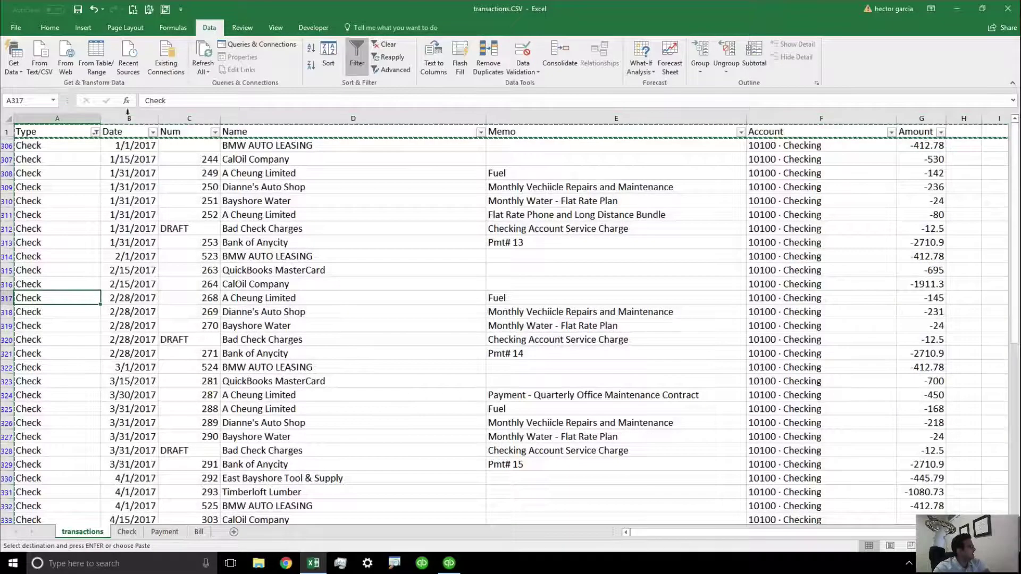
Step: Clear the Type filter so all transaction types show again
click(103, 133)
click(95, 131)
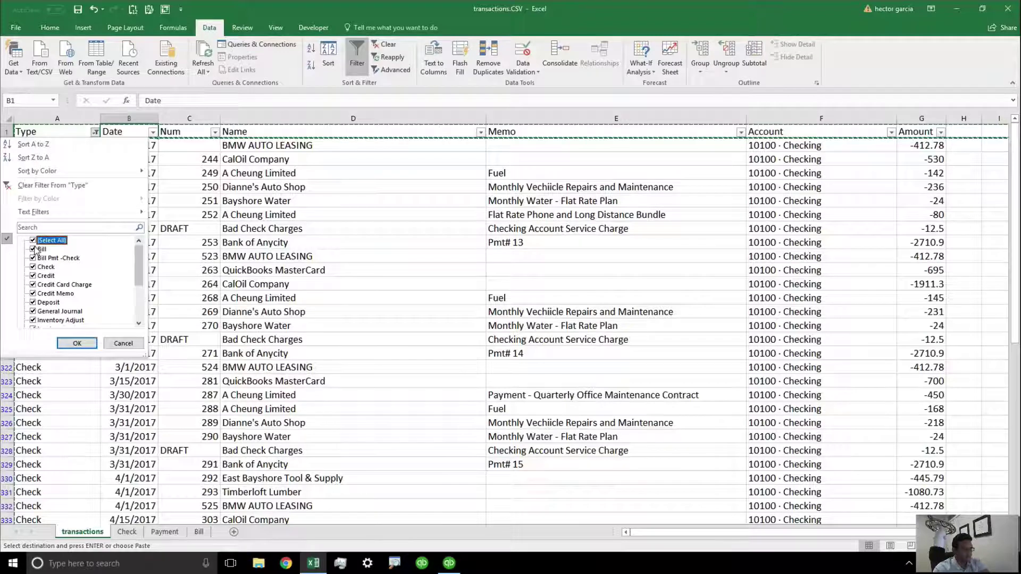
click(36, 186)
click(140, 301)
click(191, 223)
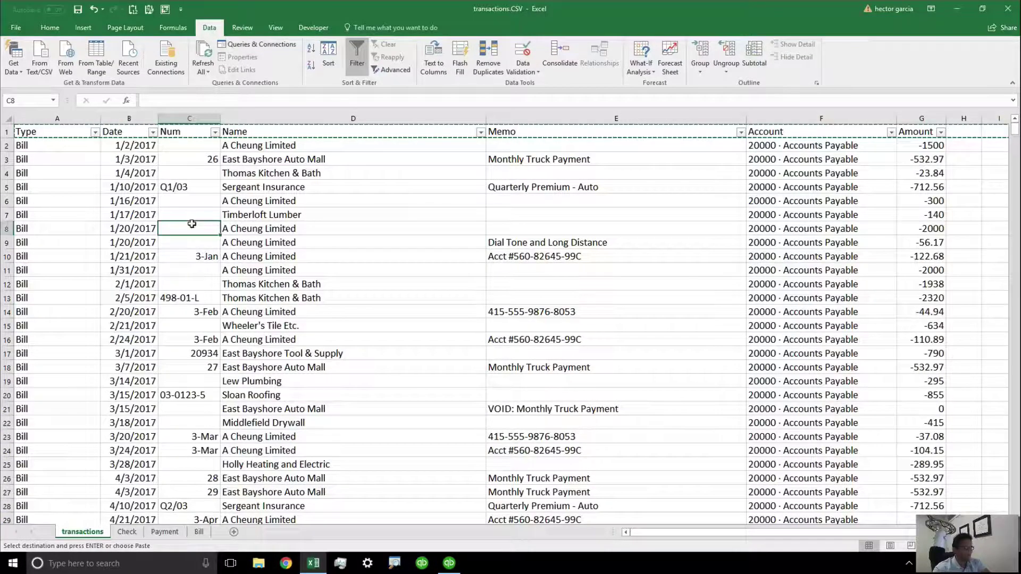
key(Escape)
Step: Insert a PivotTable from the data starting at cell B3
click(143, 165)
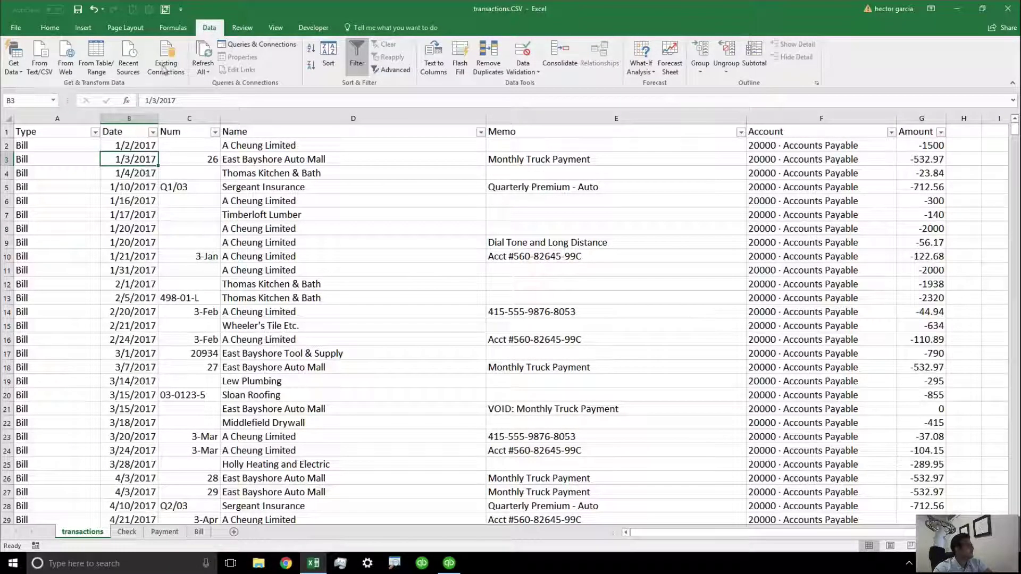
click(79, 27)
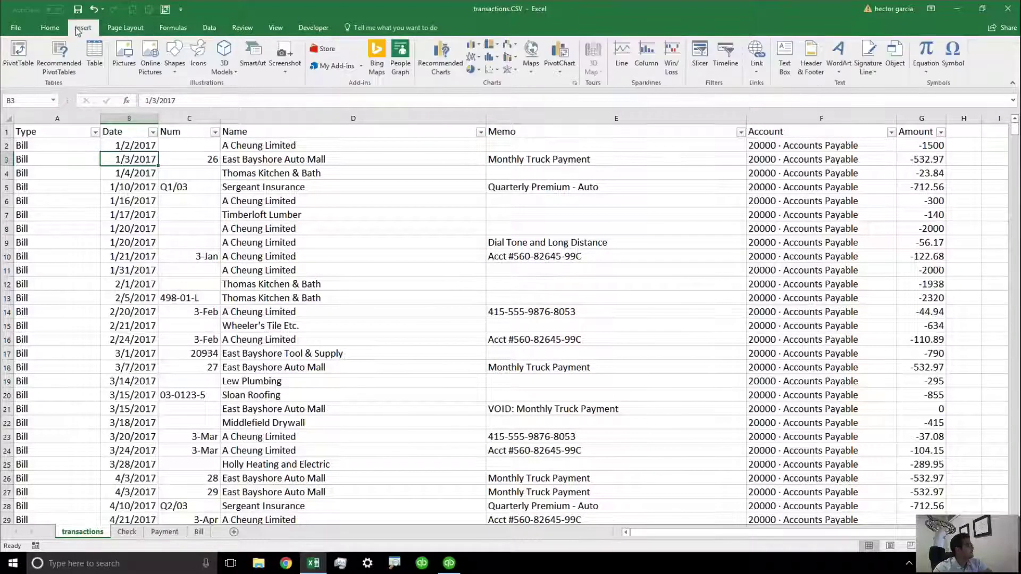
click(20, 65)
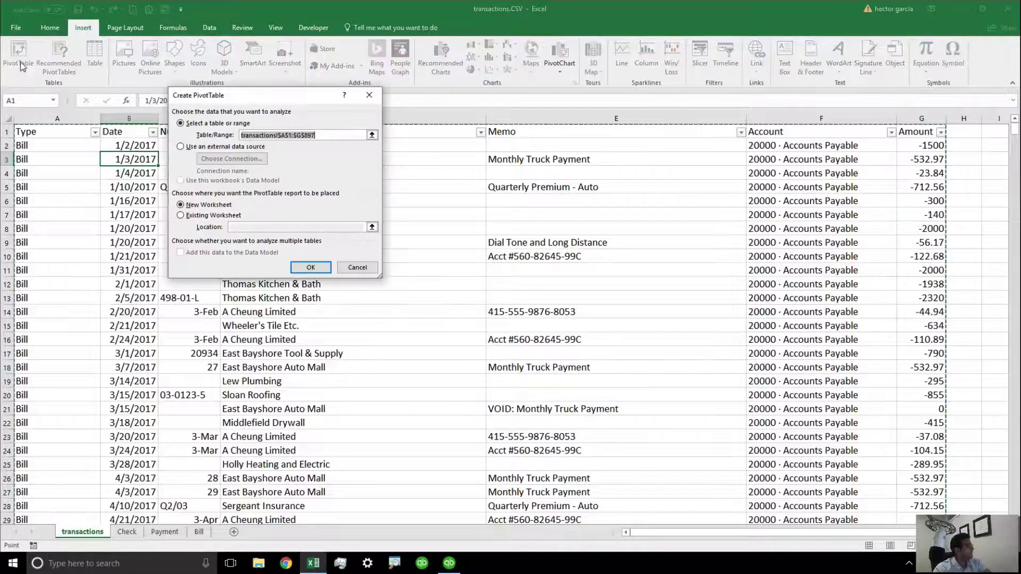
Step: Create the PivotTable on a new sheet with Type, Date, Num, Name, Memo and Account as rows
click(308, 268)
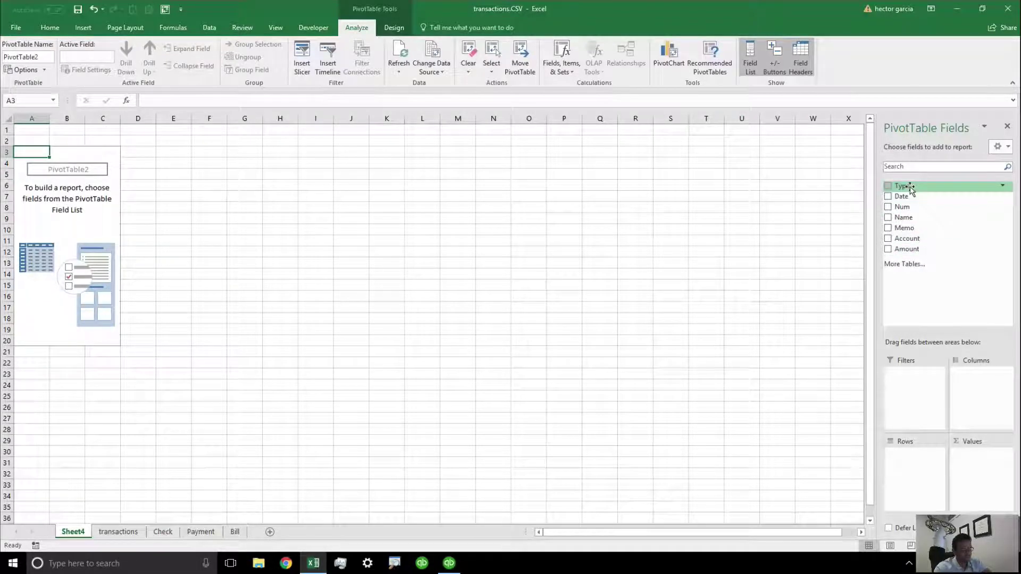
drag(910, 187, 913, 458)
drag(904, 196, 928, 491)
drag(903, 206, 926, 495)
drag(909, 222, 910, 501)
drag(910, 231, 925, 509)
drag(906, 238, 921, 509)
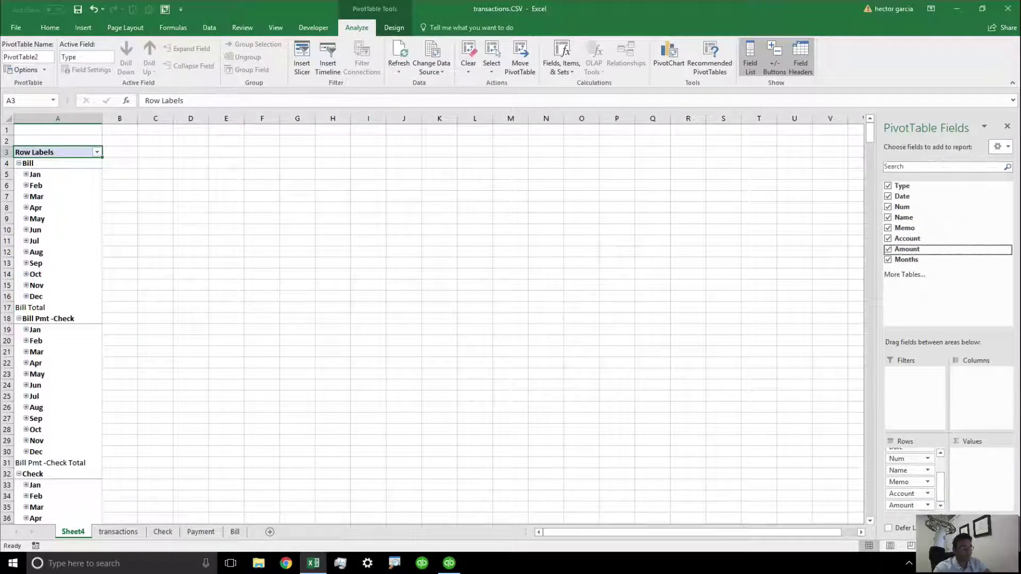
Step: Remove the Months grouping so the rows show individual dates, with Amount as a row field
click(890, 263)
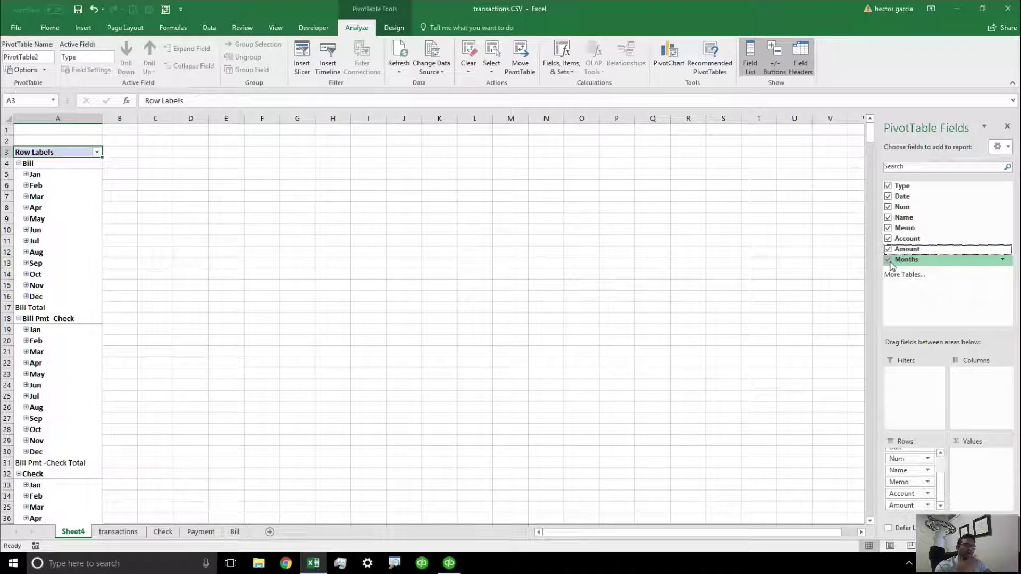
click(890, 261)
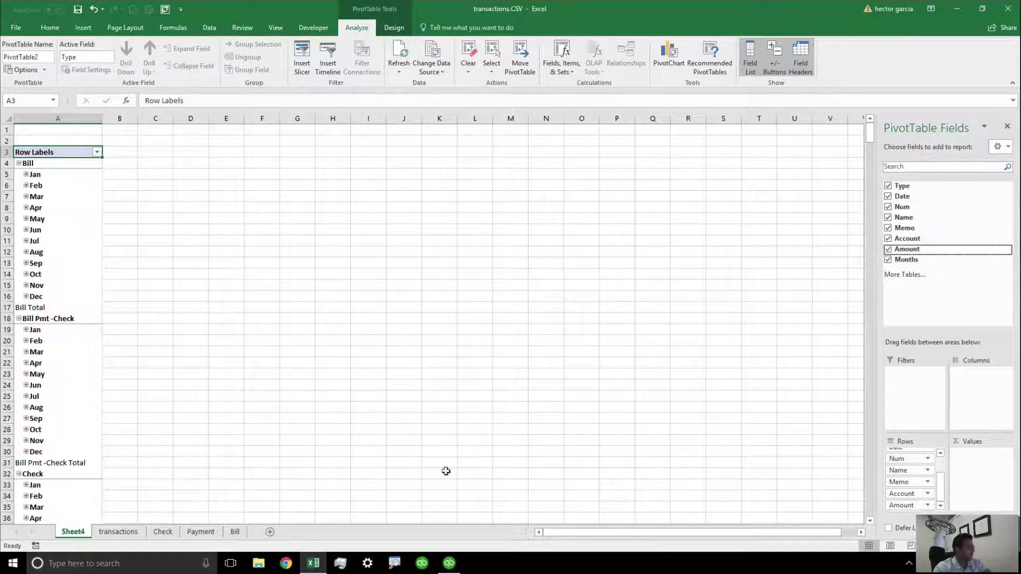
click(118, 531)
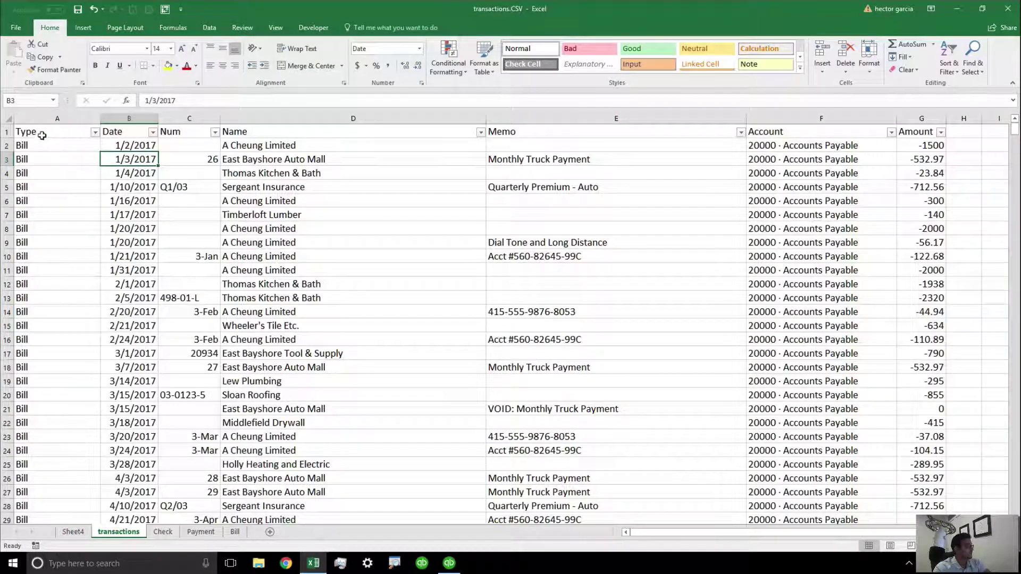
click(126, 131)
key(Right)
key(Right)
key(Right)
key(Right)
key(Right)
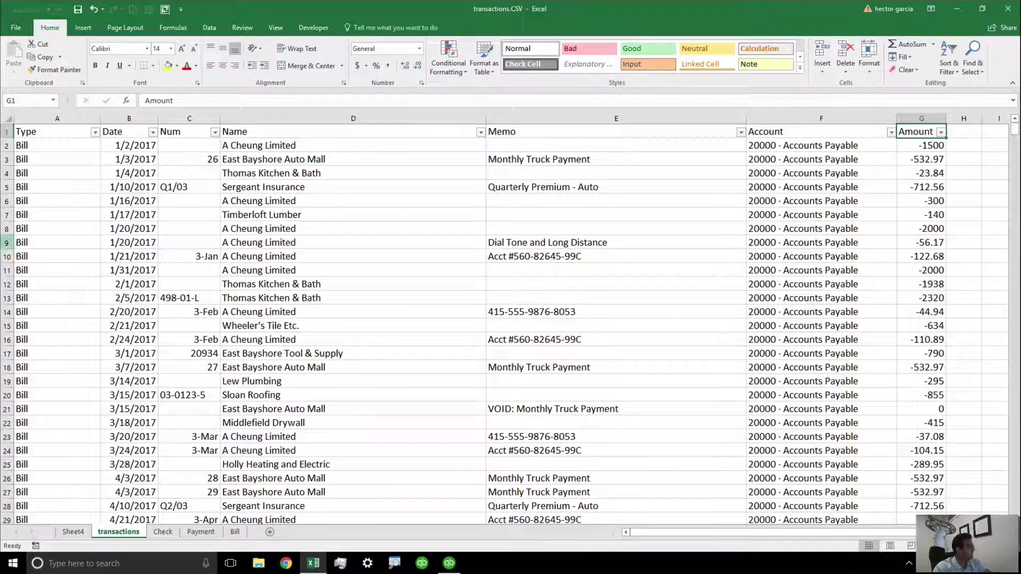
click(73, 531)
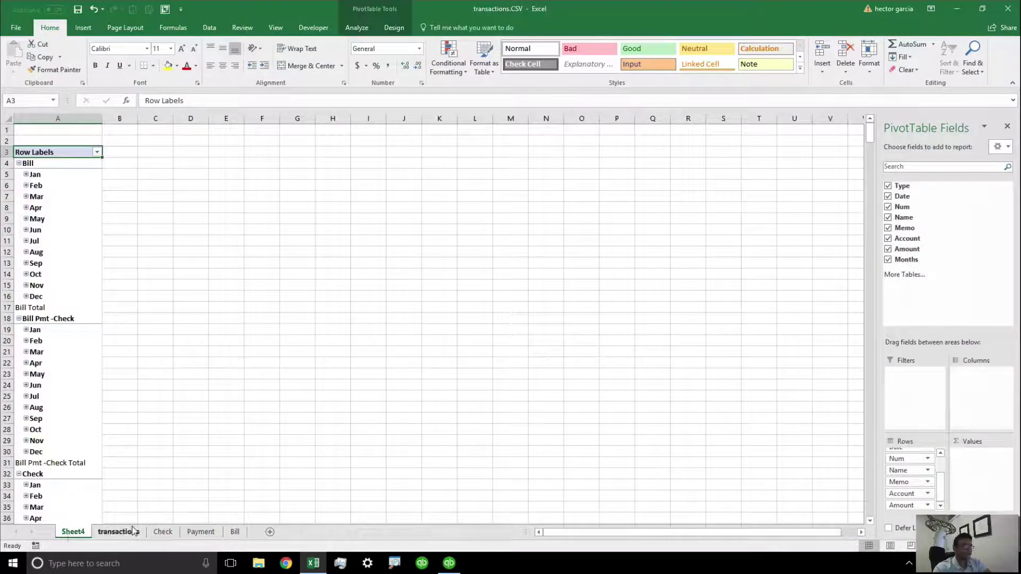
click(889, 260)
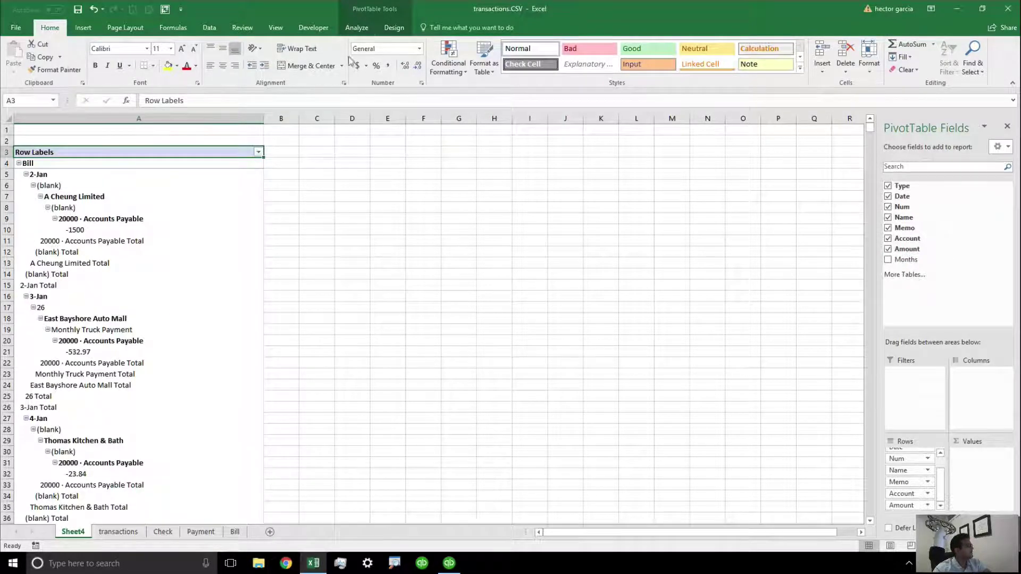
click(394, 29)
Step: Hide all subtotals and turn grand totals off for rows and columns
click(26, 68)
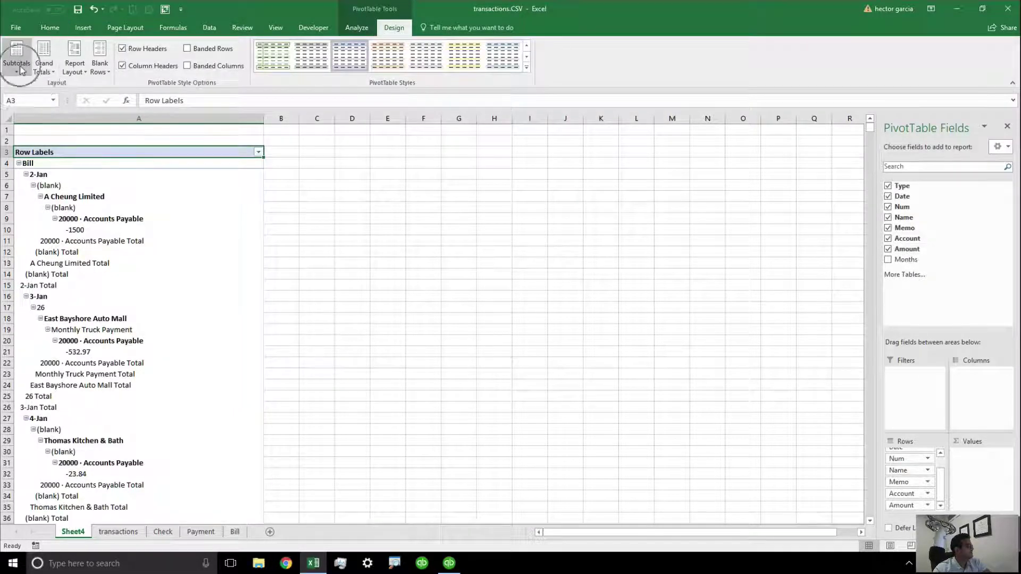
click(47, 92)
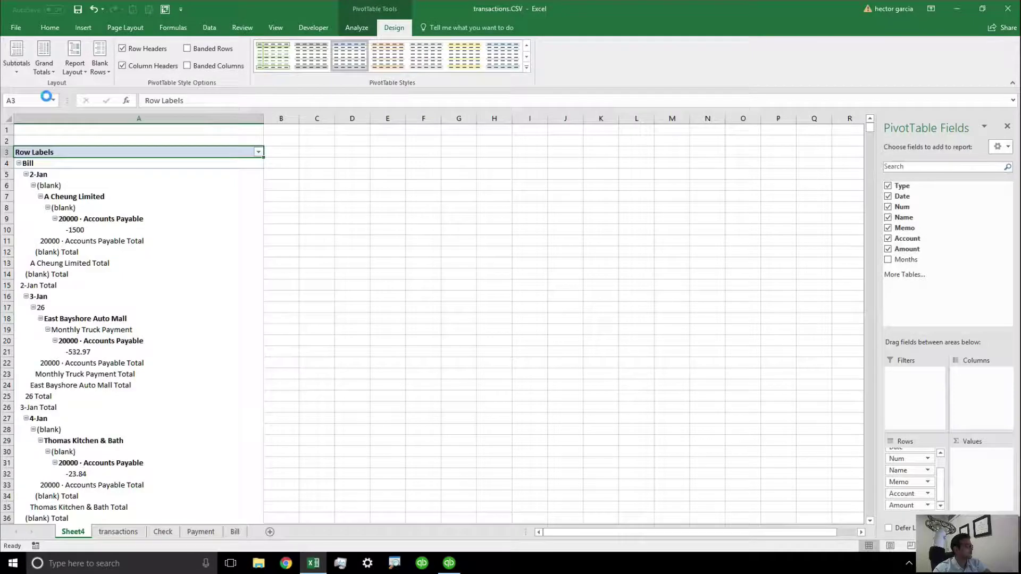
click(53, 72)
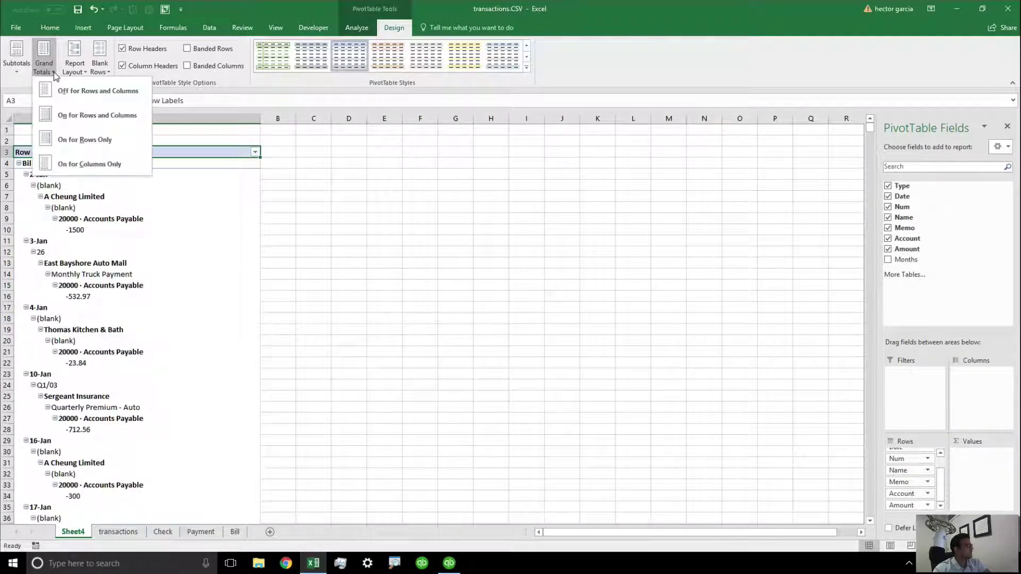
click(84, 92)
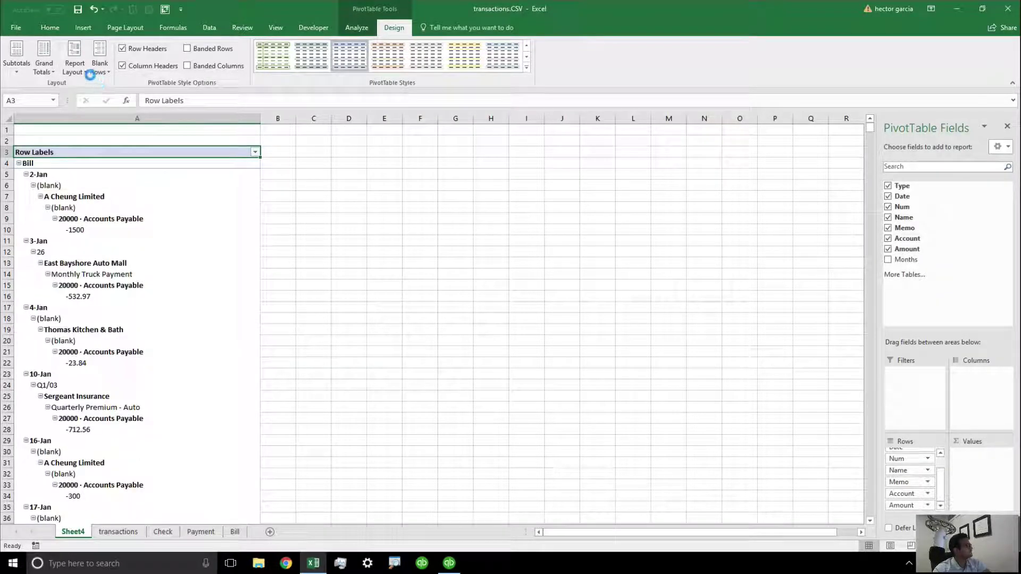
Step: Use tabular layout, repeat all item labels, and remove blank lines after each item
click(86, 73)
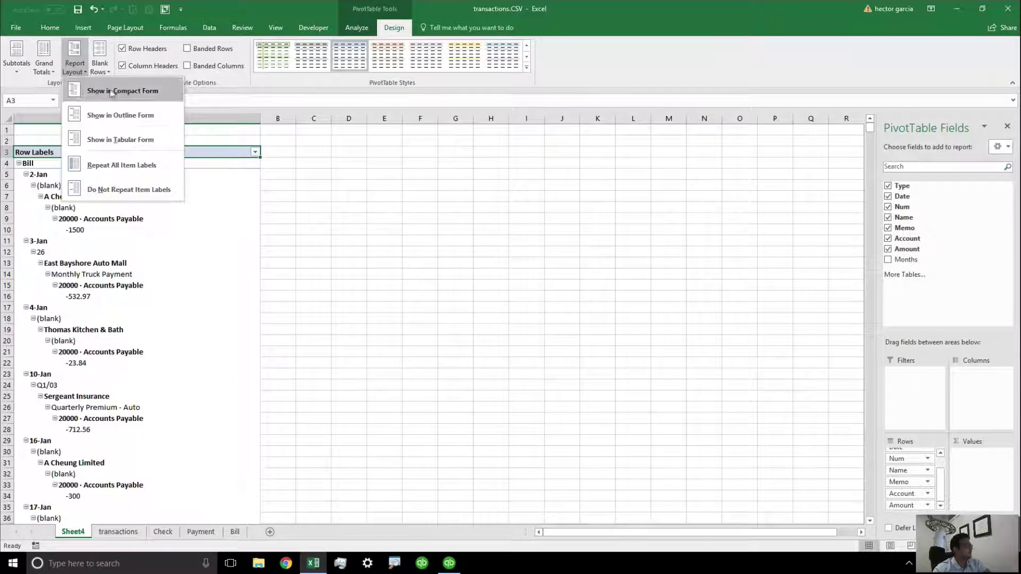
click(121, 140)
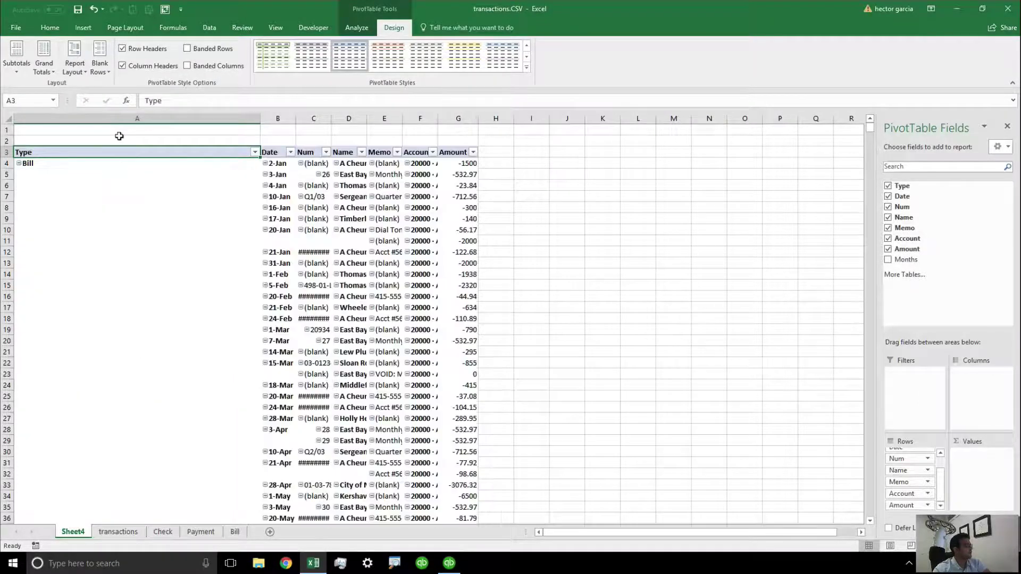
click(76, 72)
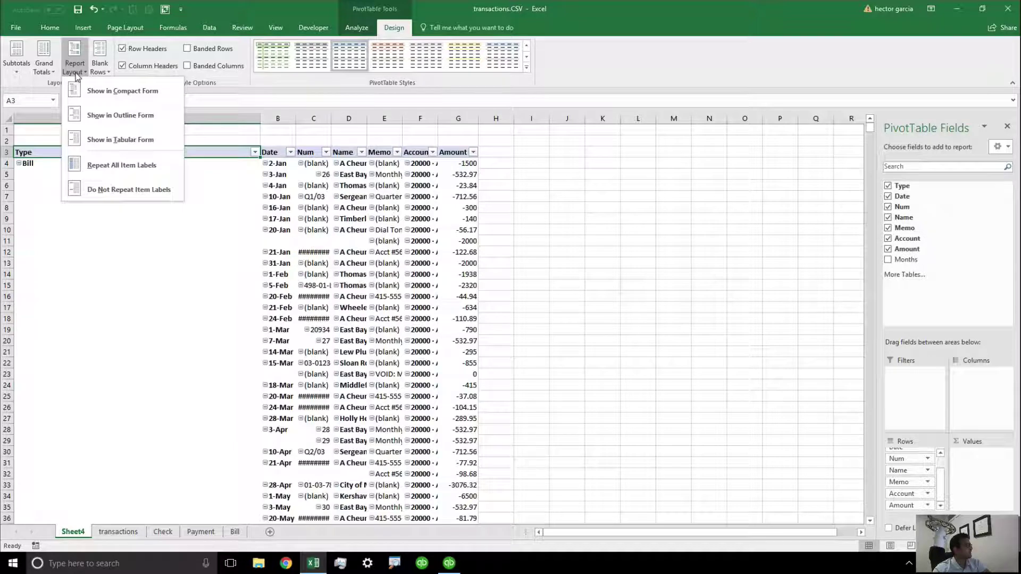
click(105, 164)
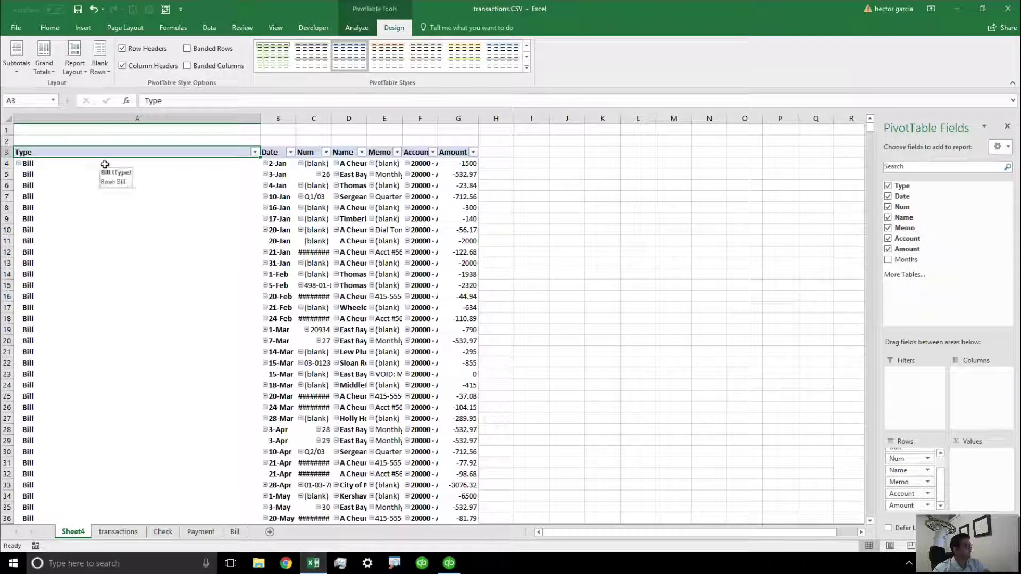
click(109, 72)
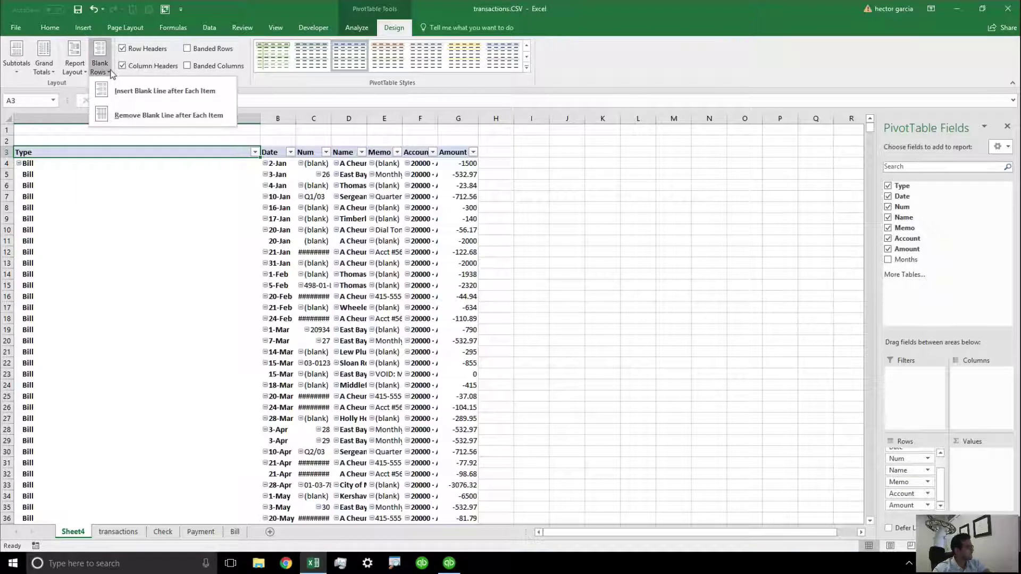
click(156, 116)
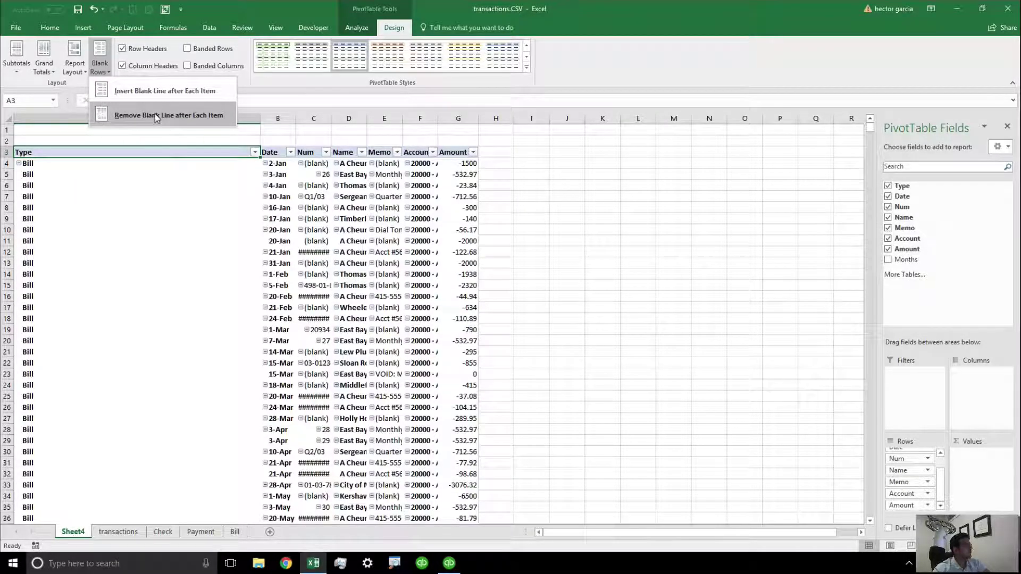
Step: Widen pivot columns A through G together so entries are readable
drag(69, 119, 458, 128)
drag(295, 118, 337, 114)
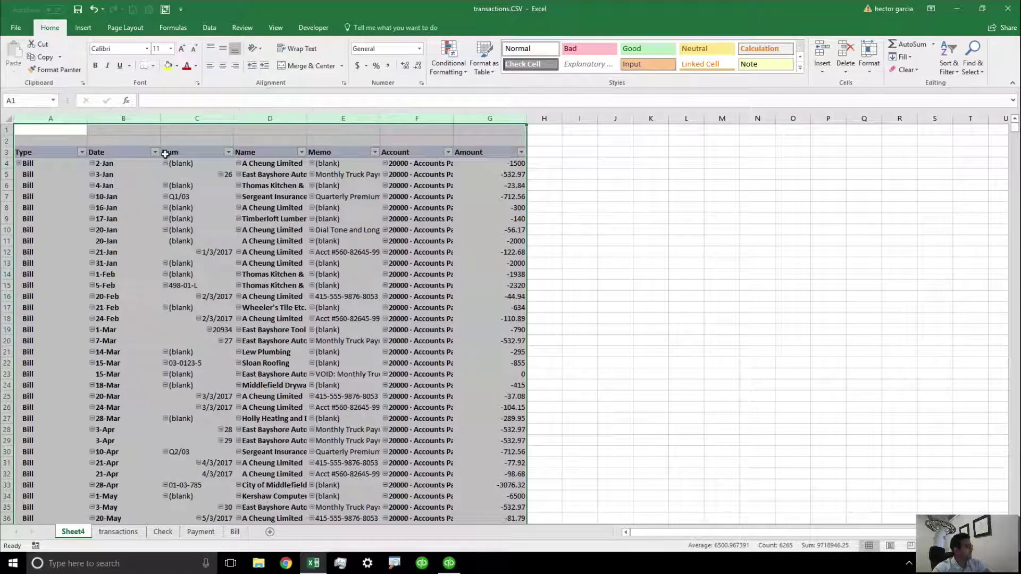
click(235, 252)
click(118, 532)
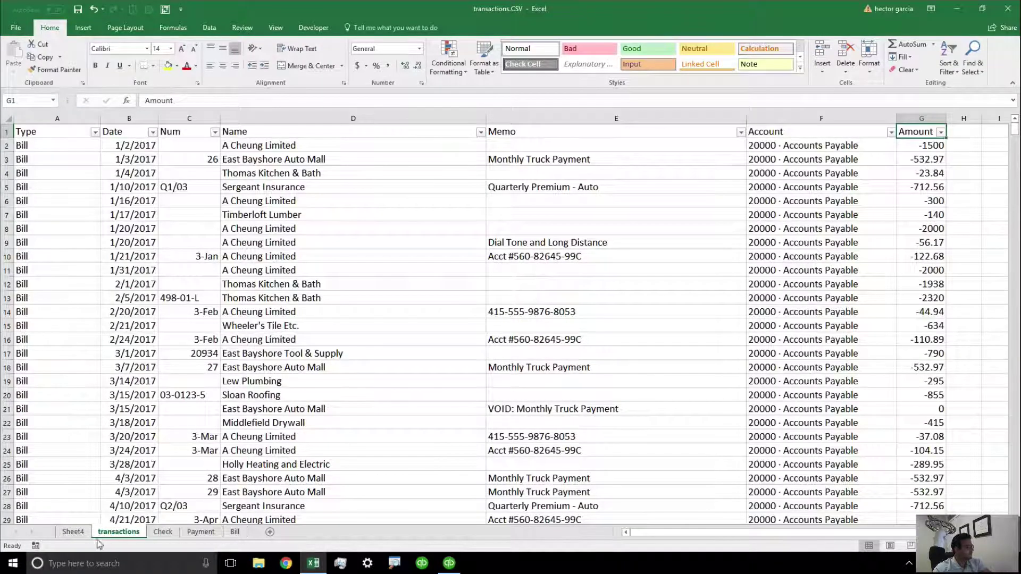
click(73, 532)
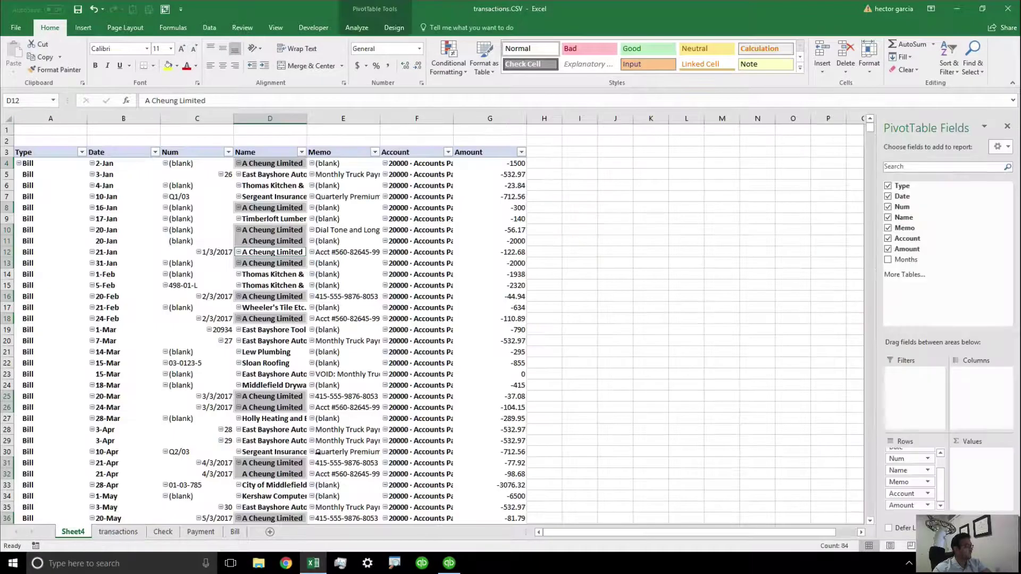
click(40, 153)
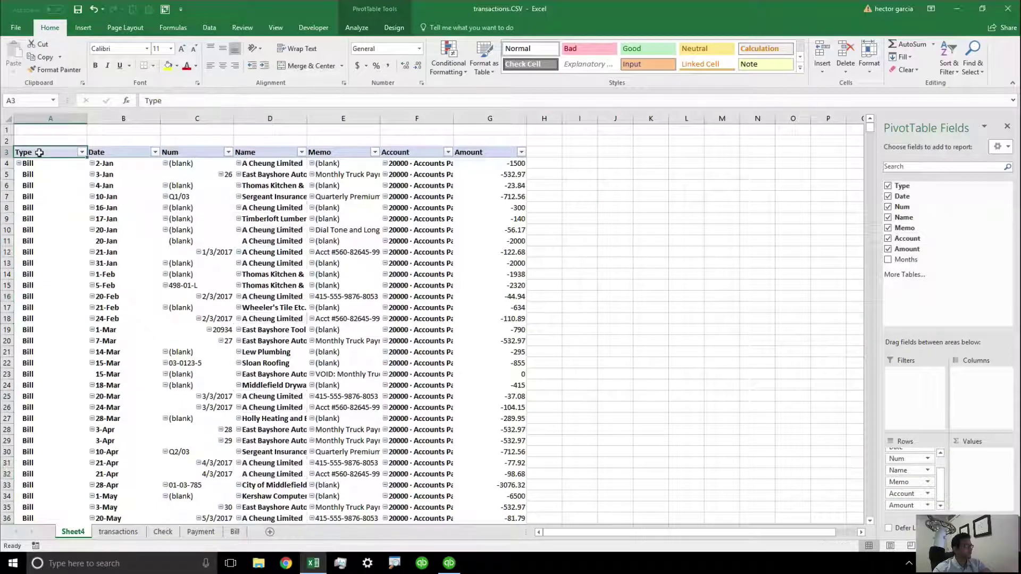
Step: Apply the first plain, light PivotTable style with cell borders
click(394, 29)
click(528, 46)
click(528, 46)
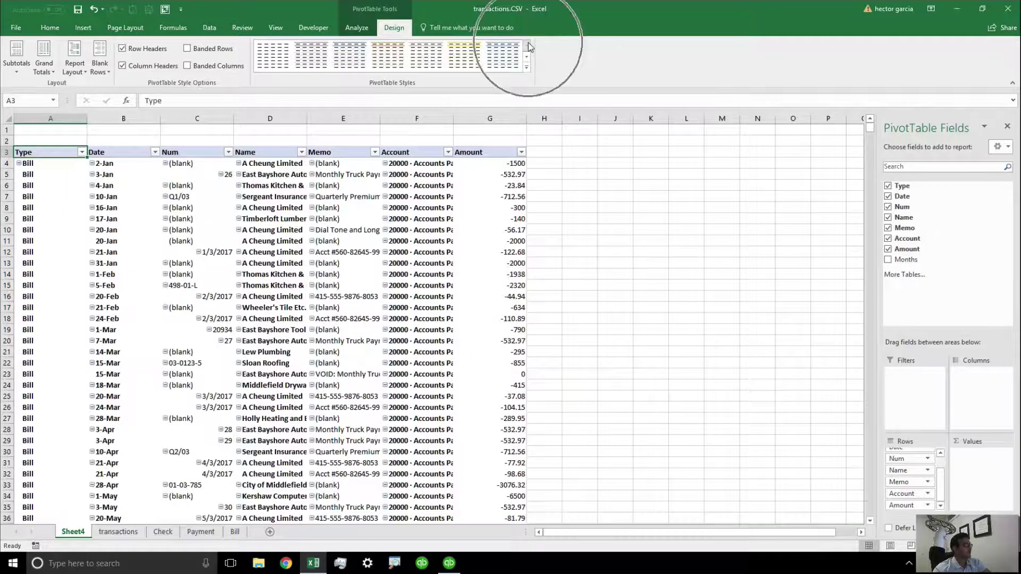
click(274, 64)
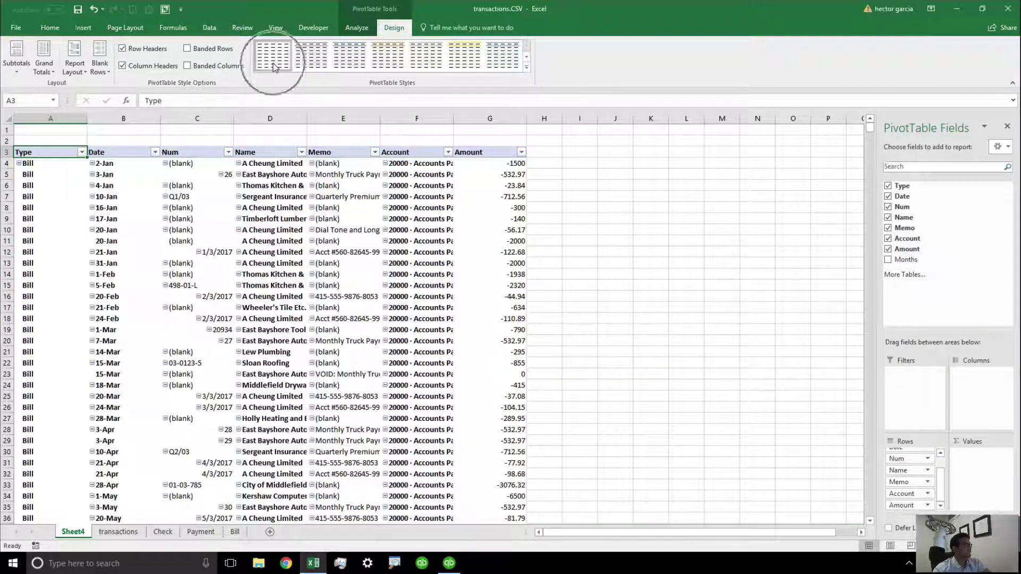
click(274, 65)
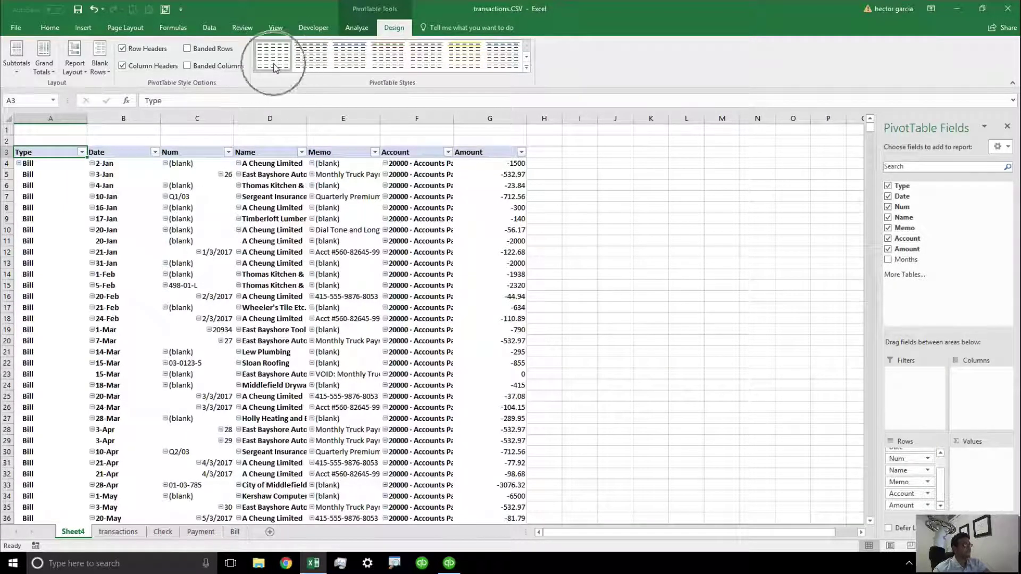
click(524, 198)
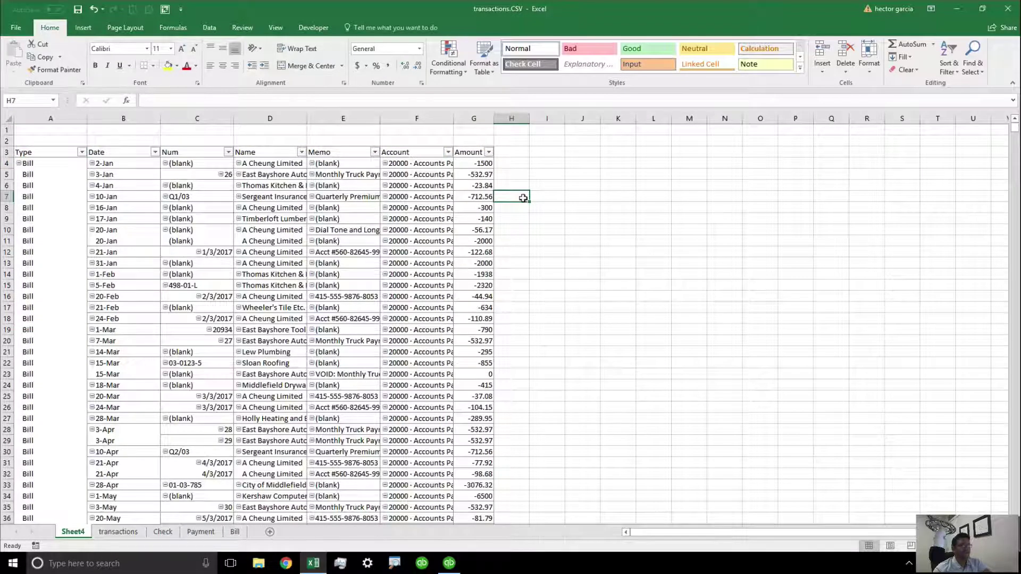
Step: Collapse the Type field from the Bill item so only types Bill through Transfer remain
click(125, 534)
click(73, 532)
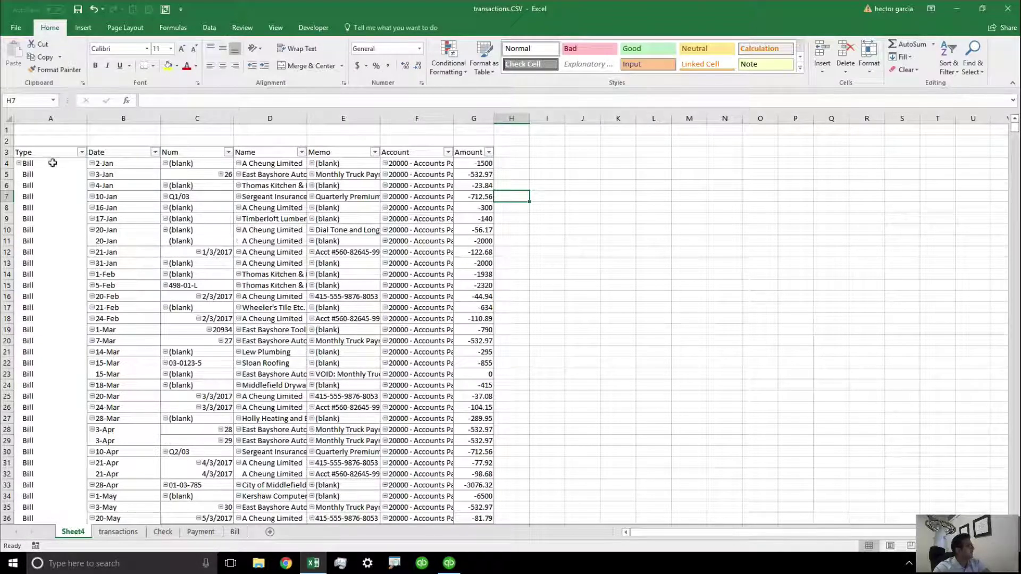
click(53, 162)
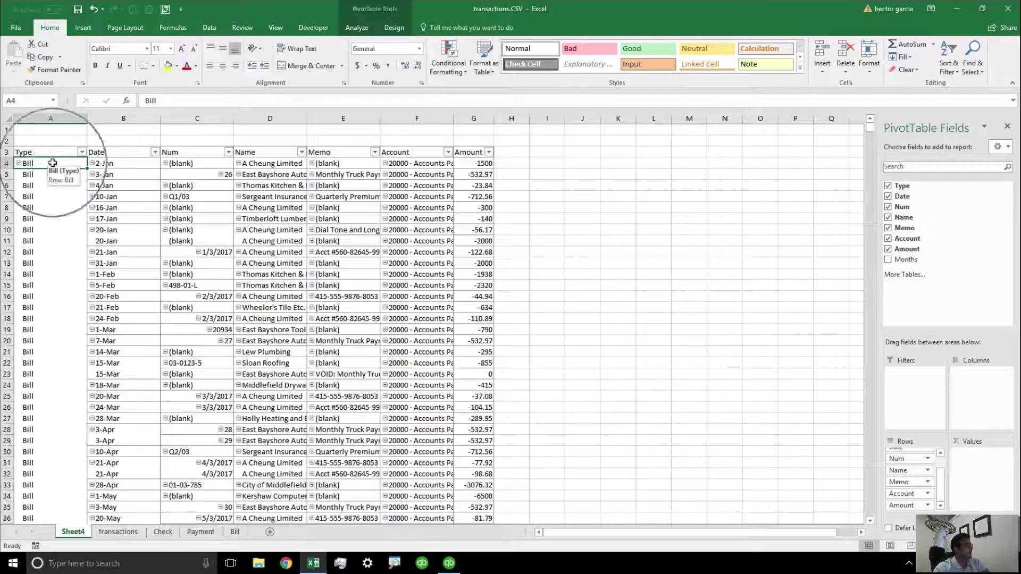
click(368, 31)
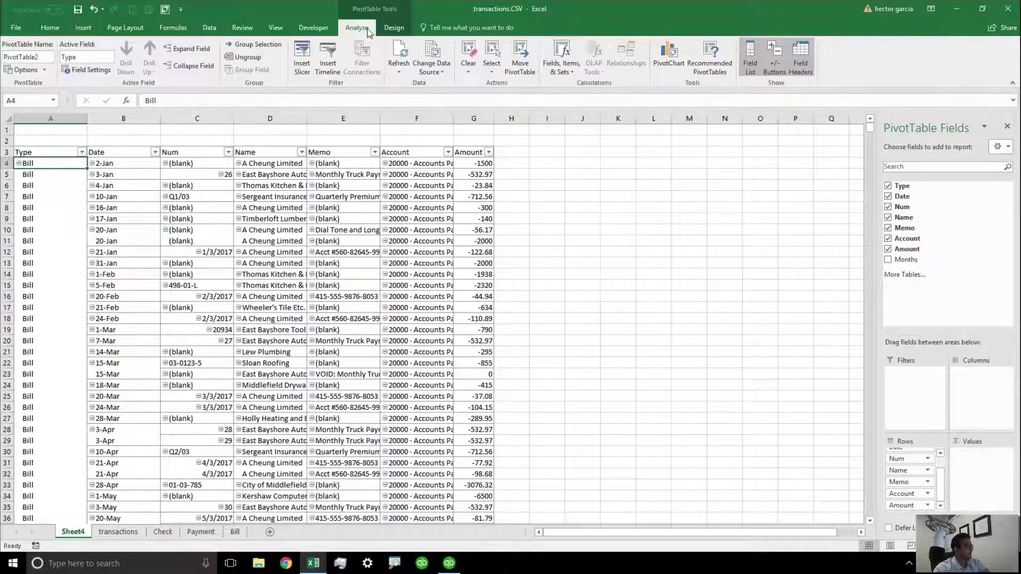
click(203, 51)
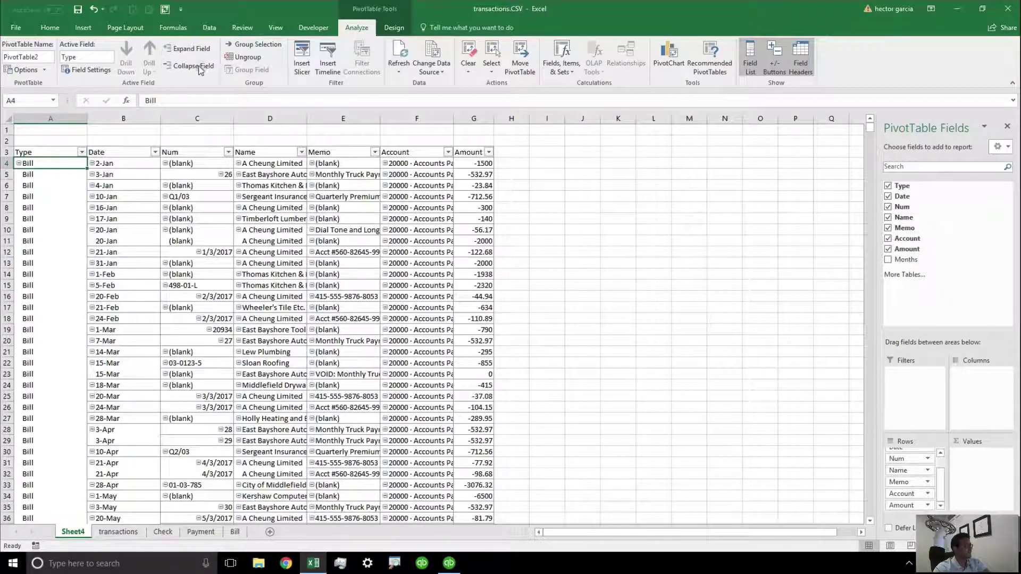
click(201, 68)
click(199, 66)
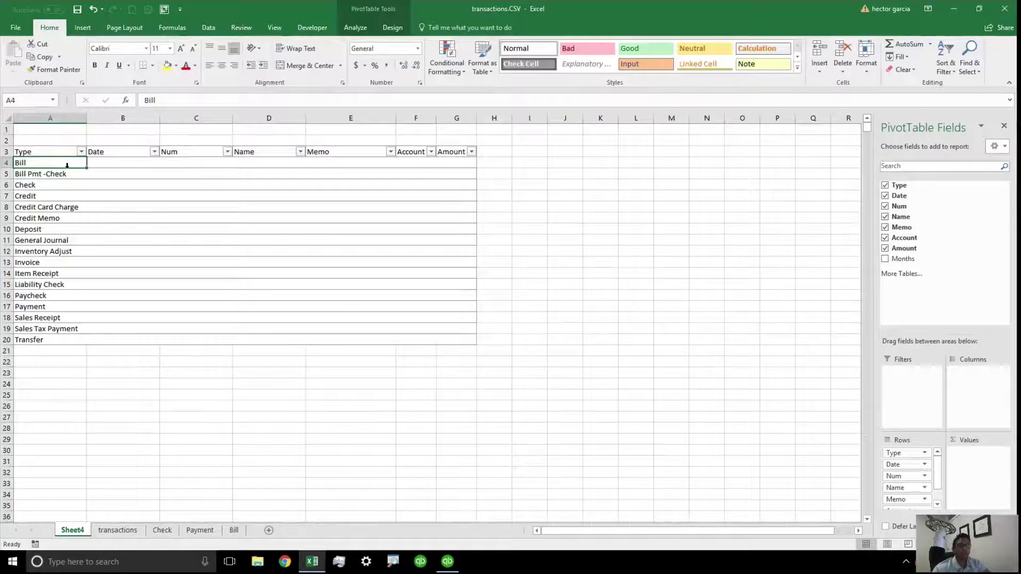
click(52, 174)
Step: Expand Bill to view its detail rows, then collapse it again
click(56, 197)
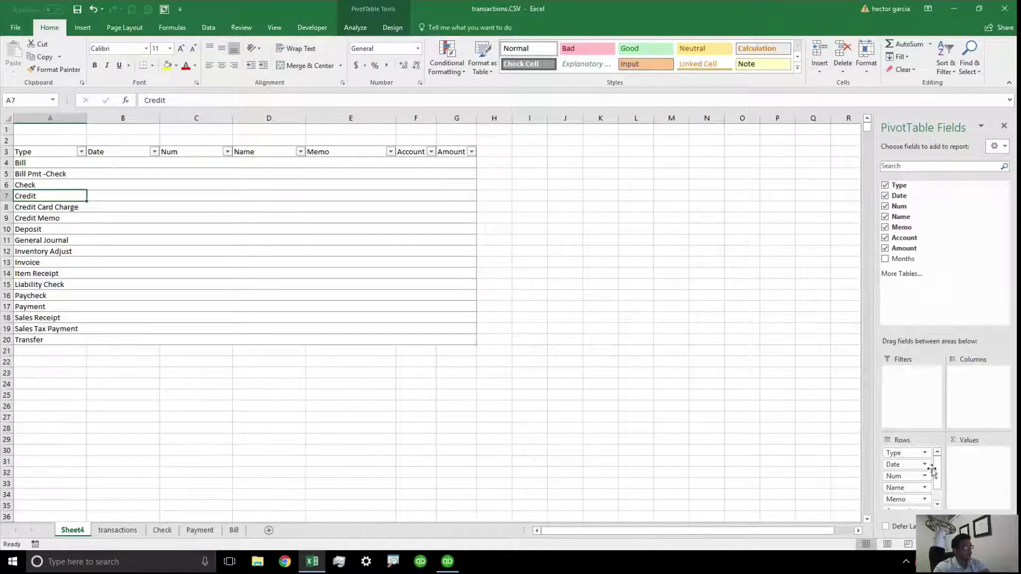
double_click(47, 163)
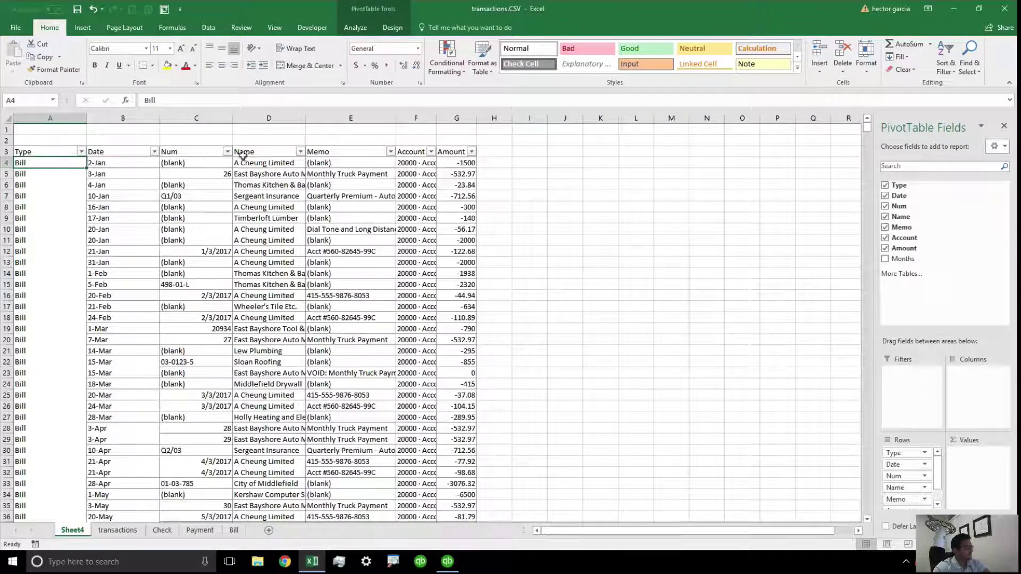
double_click(46, 163)
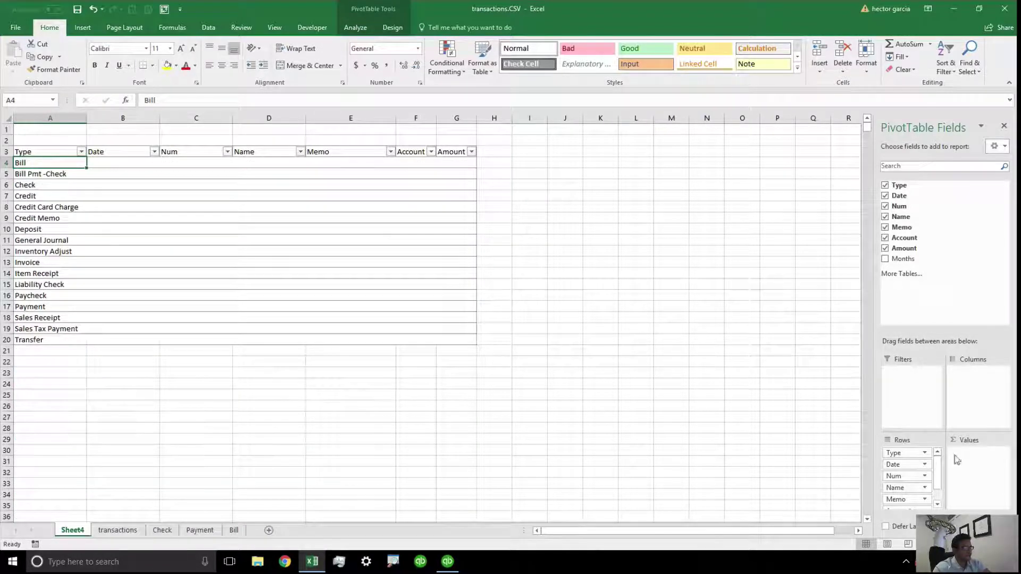
scroll(938, 477, down, 2)
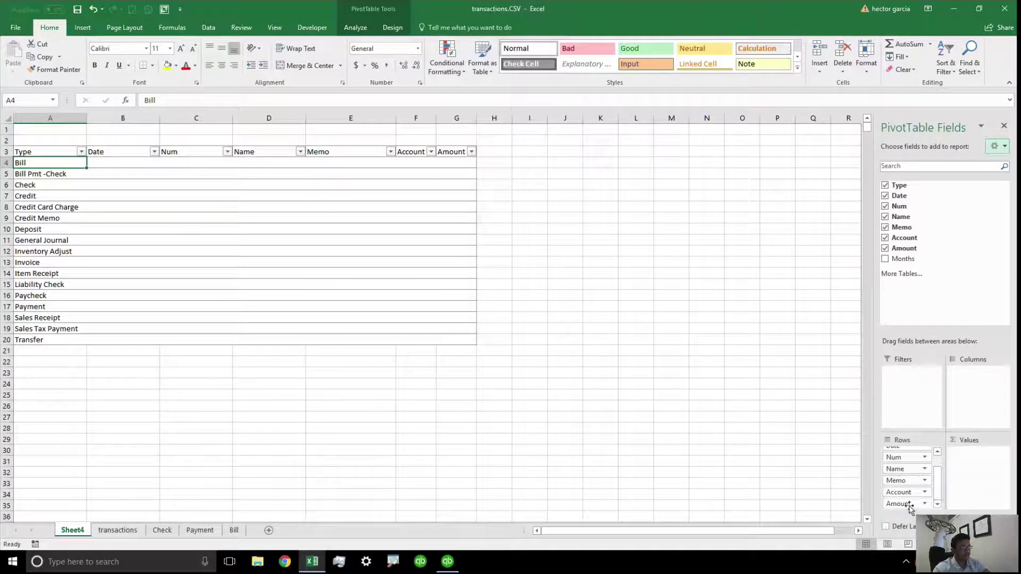
Step: Move Amount into Values and check the totals, e.g. Bill -208276.09 and Credit 1325
drag(913, 505, 976, 459)
click(474, 163)
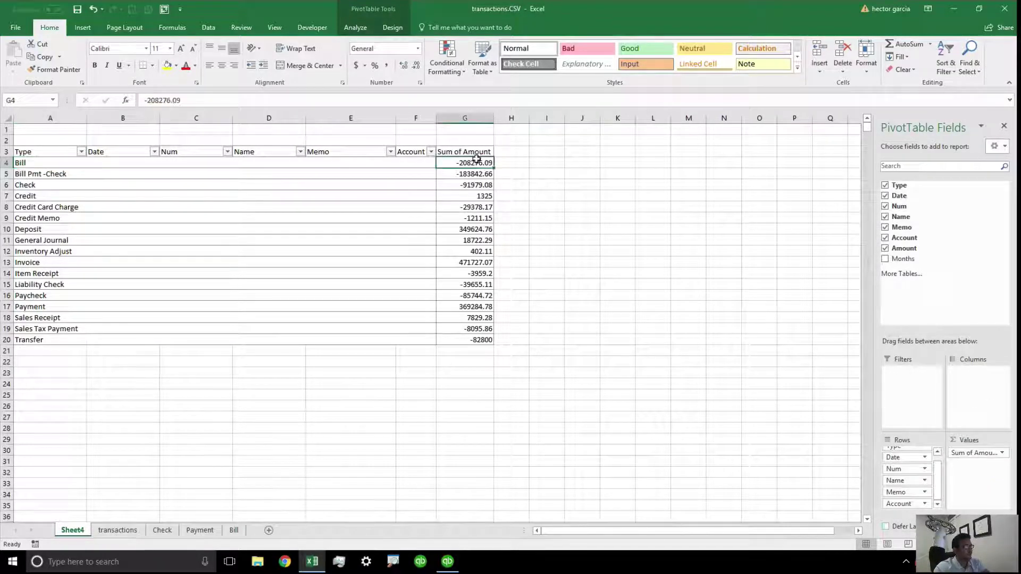
click(475, 175)
mouse_move(476, 175)
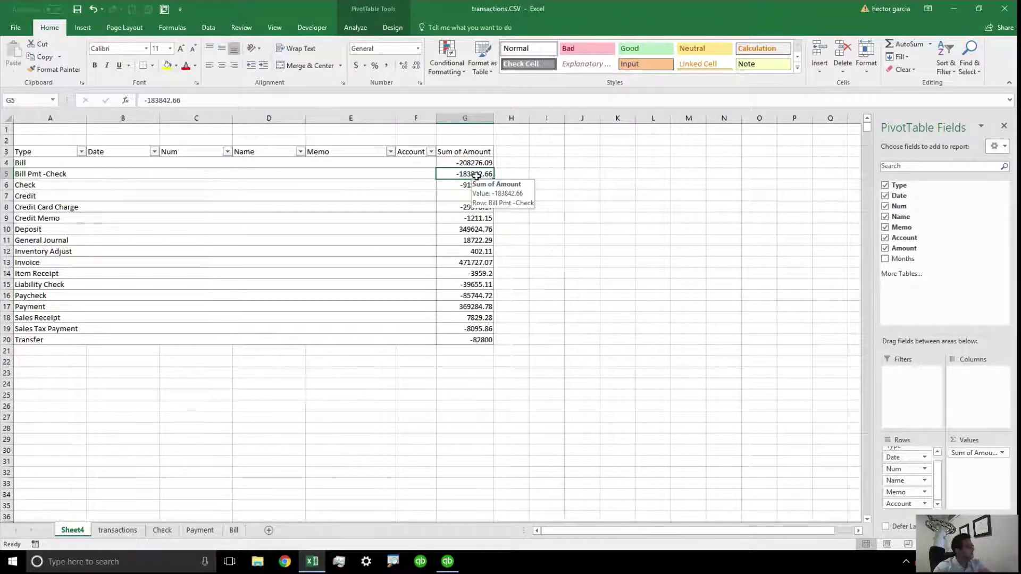
click(472, 164)
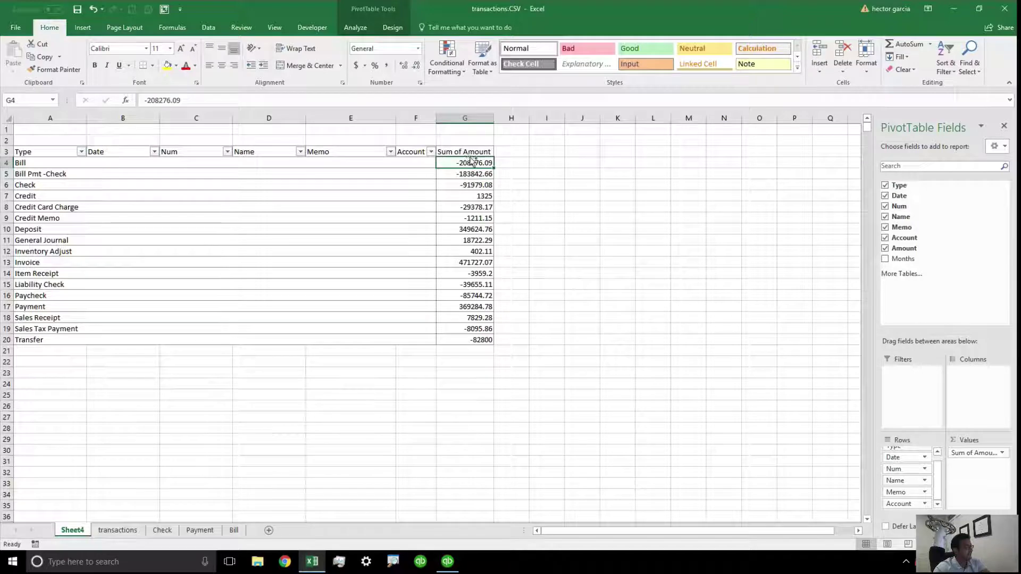
click(30, 197)
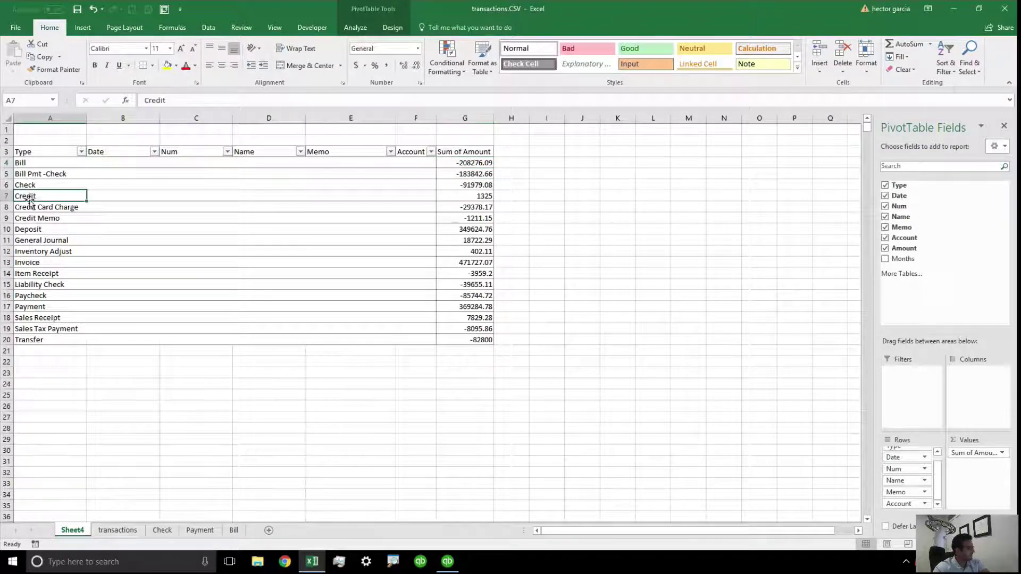
click(470, 196)
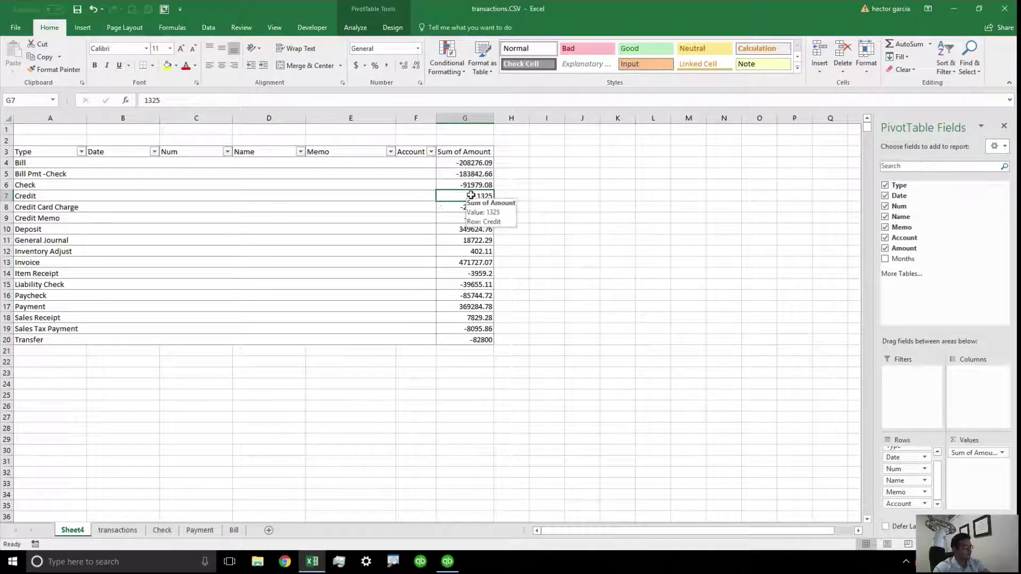
Step: Drill into the Credit total, name the new detail sheet Credit, and return to Sheet4
double_click(470, 195)
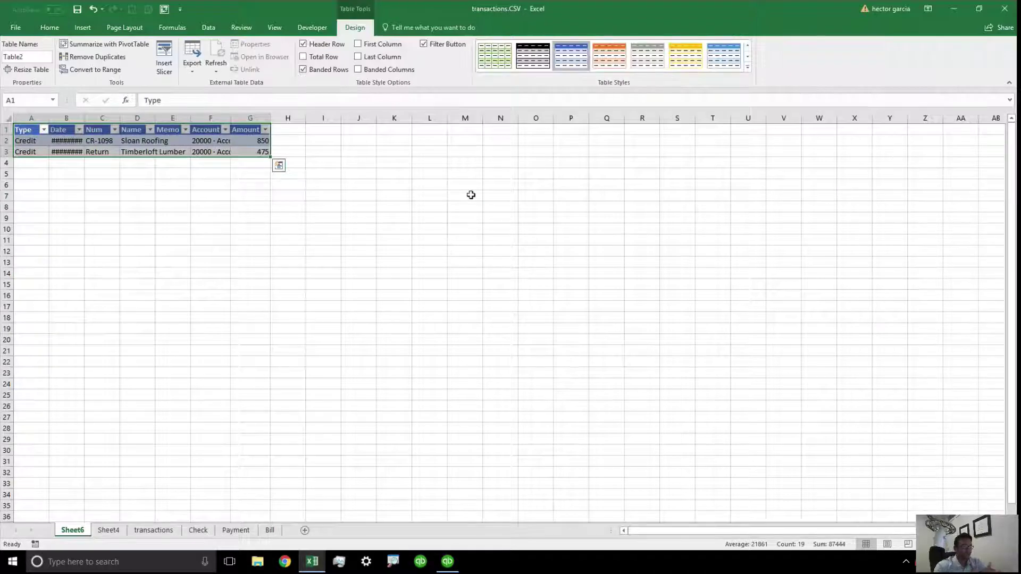
double_click(72, 530)
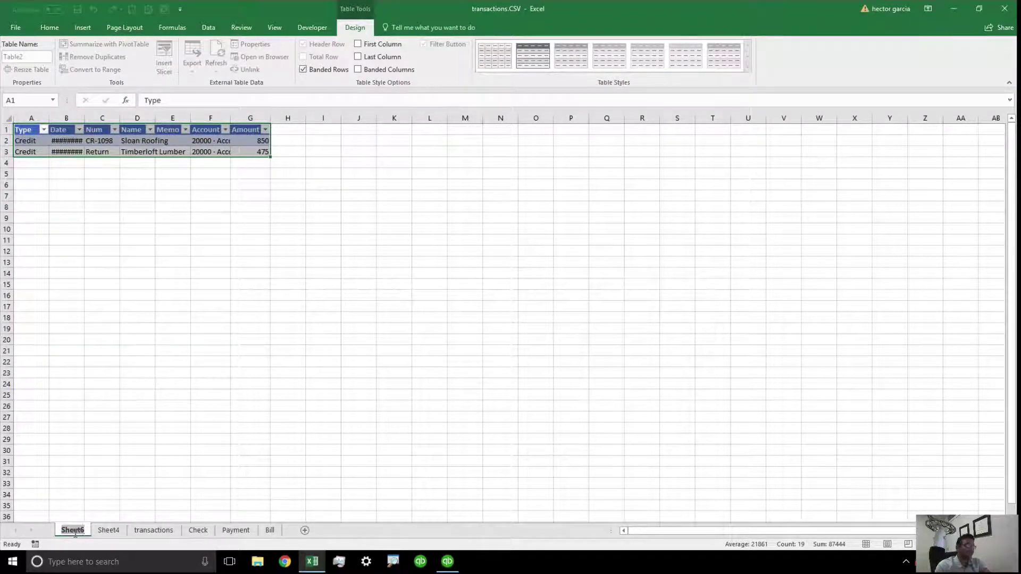
text(Cred)
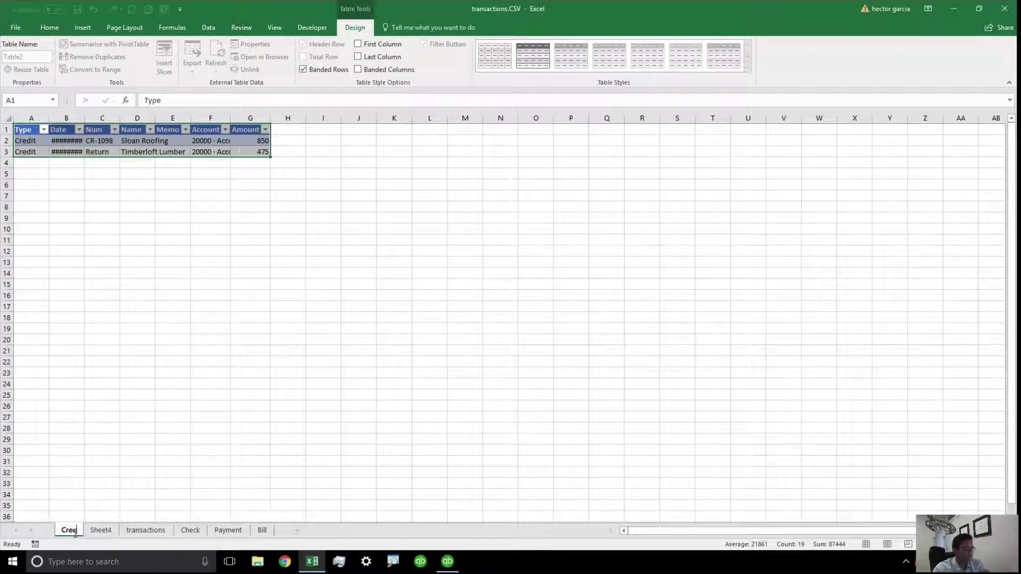
key(BackSpace)
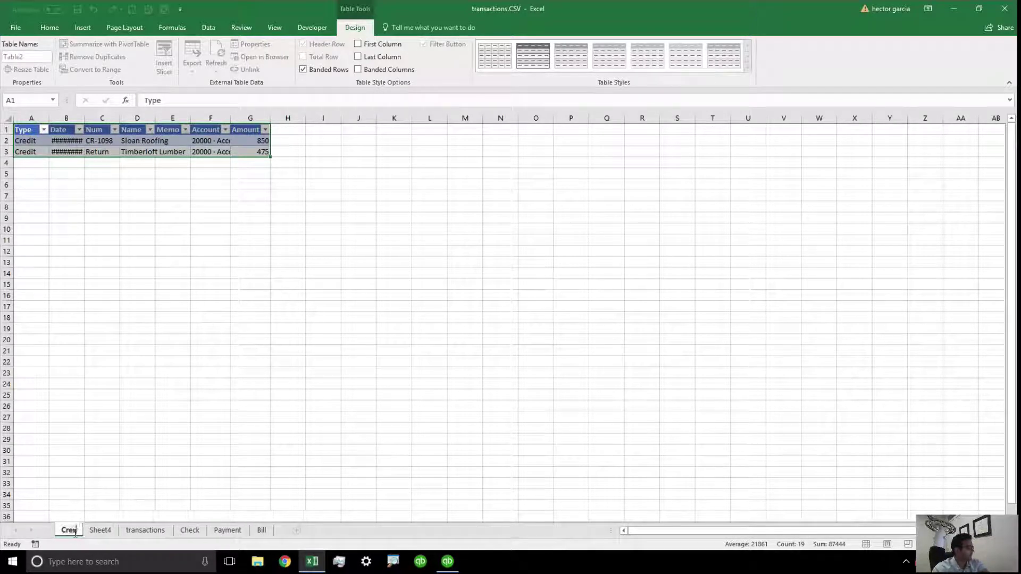
text(dit)
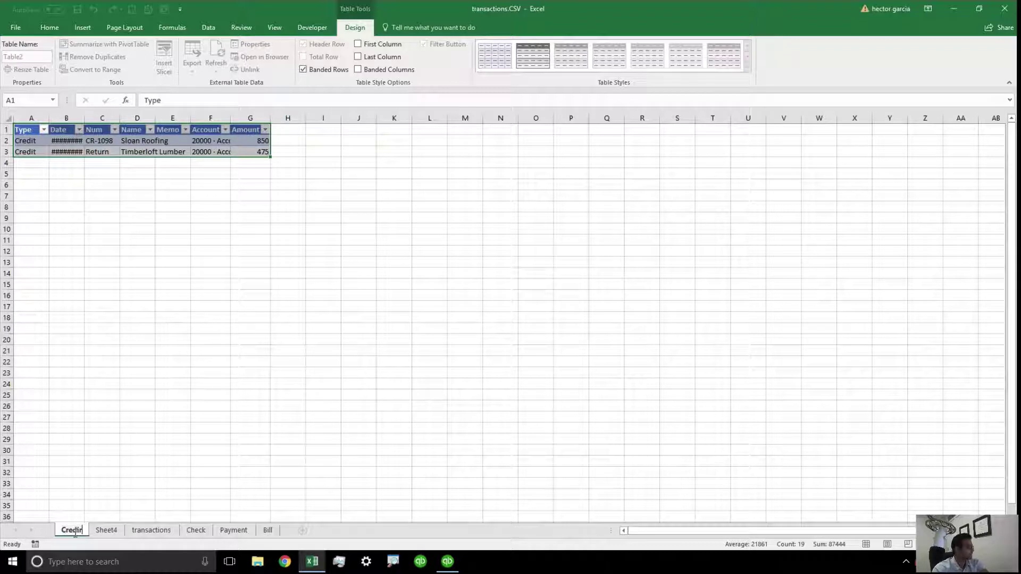
key(Return)
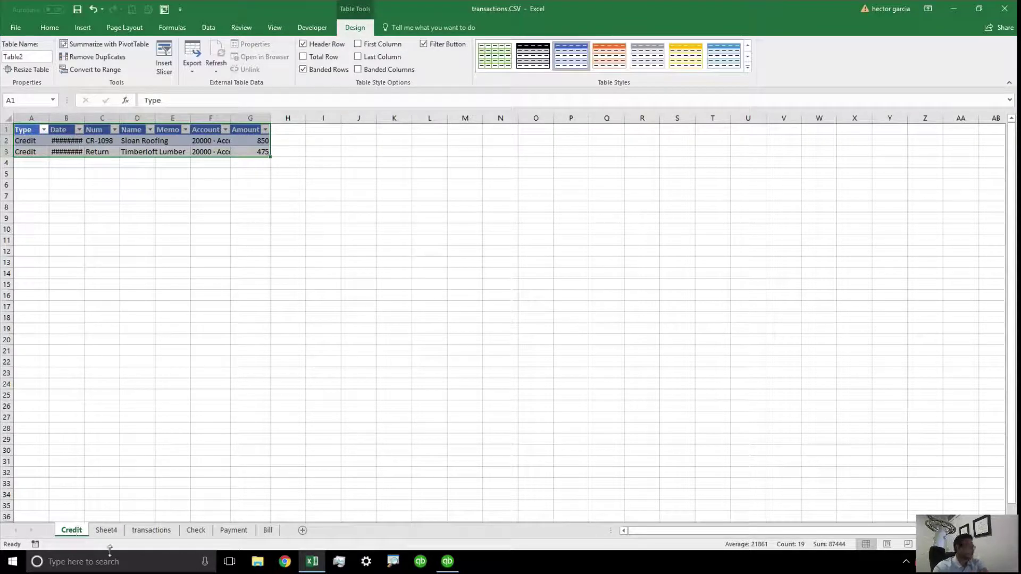
click(153, 530)
click(108, 530)
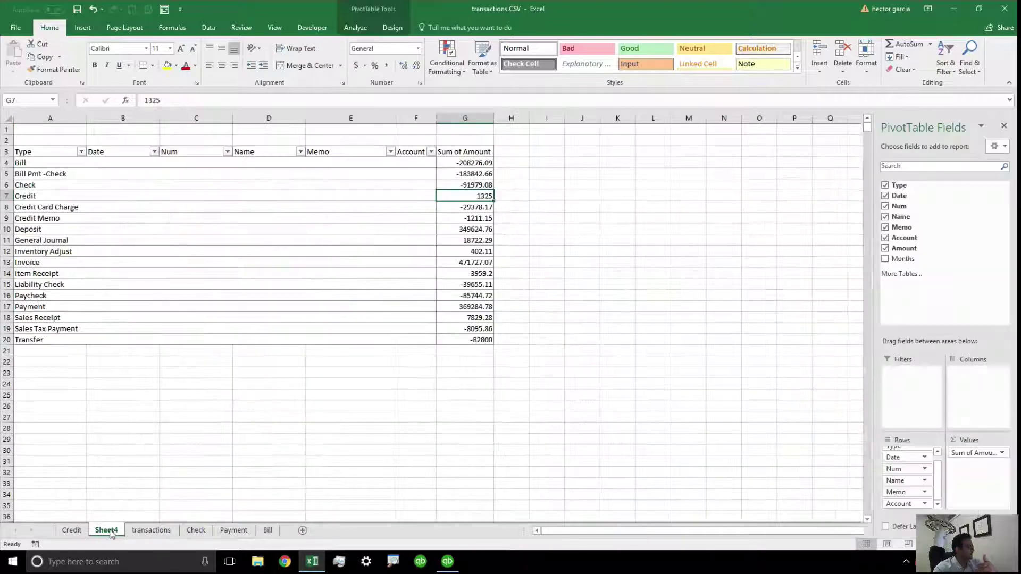
Step: Drill into the Invoice total in G13, rename the new Sheet7 to Invoice, and return to Sheet4
click(470, 260)
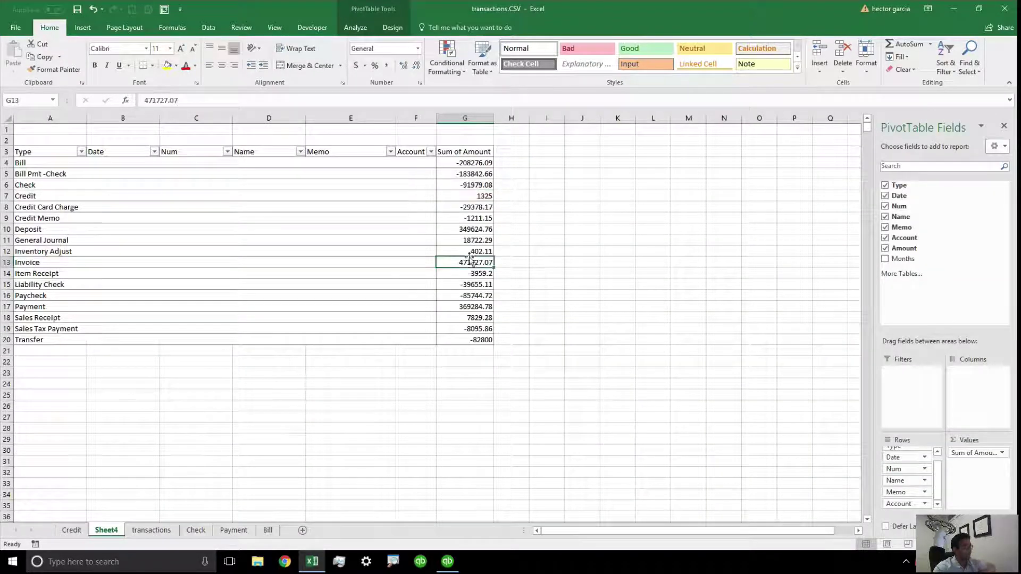
mouse_move(478, 262)
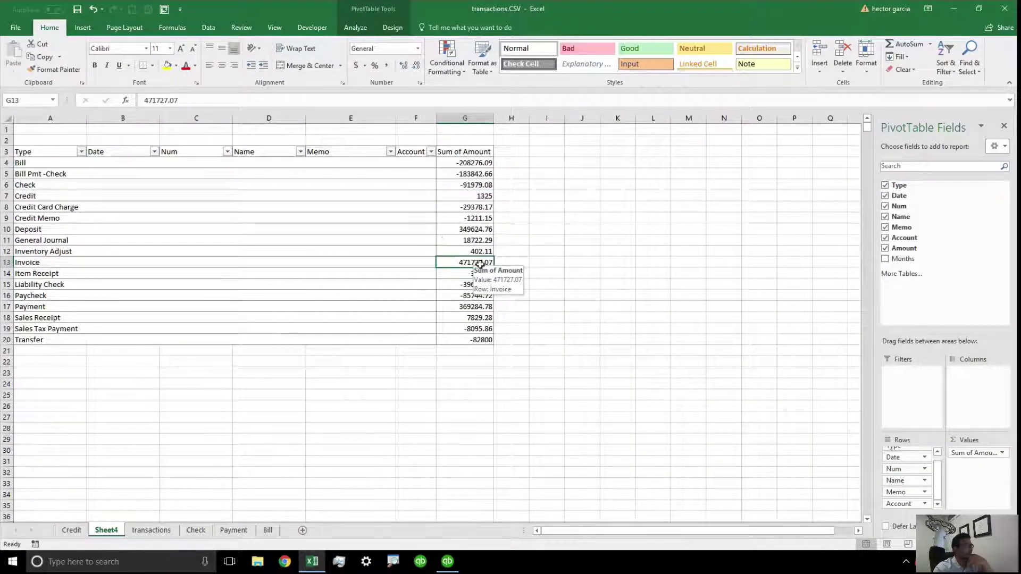
double_click(471, 262)
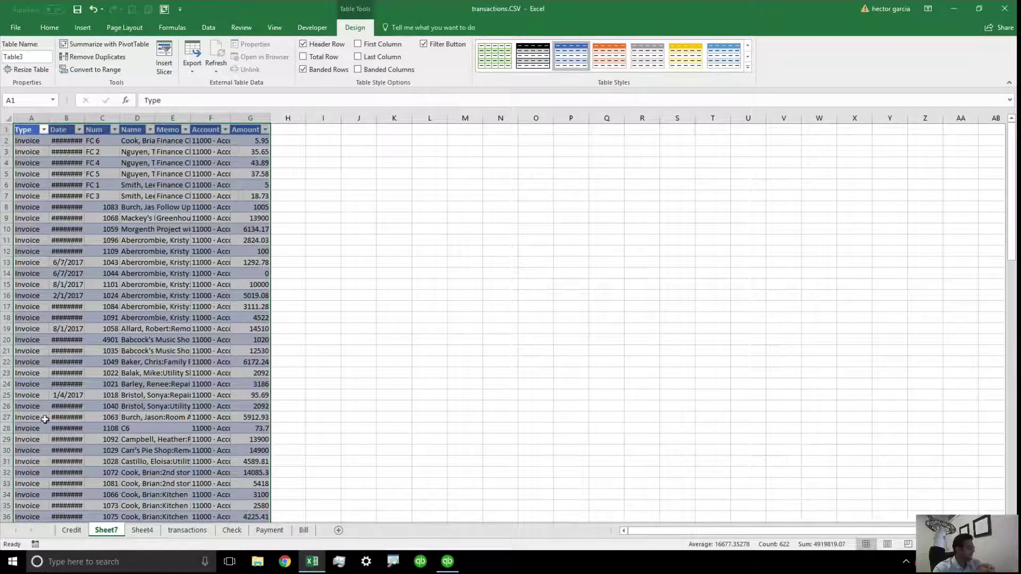
double_click(106, 530)
text(Invoice)
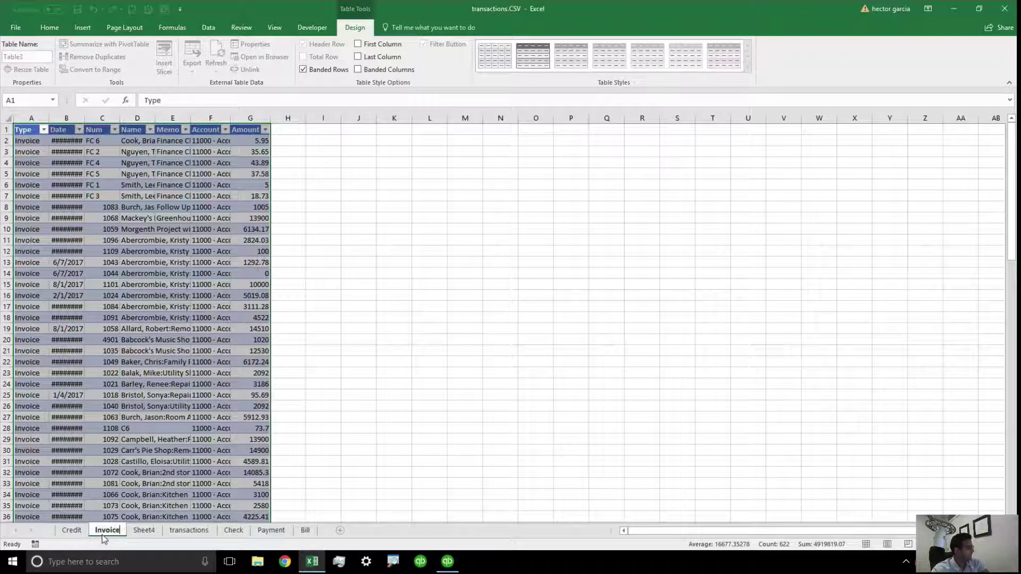
key(Return)
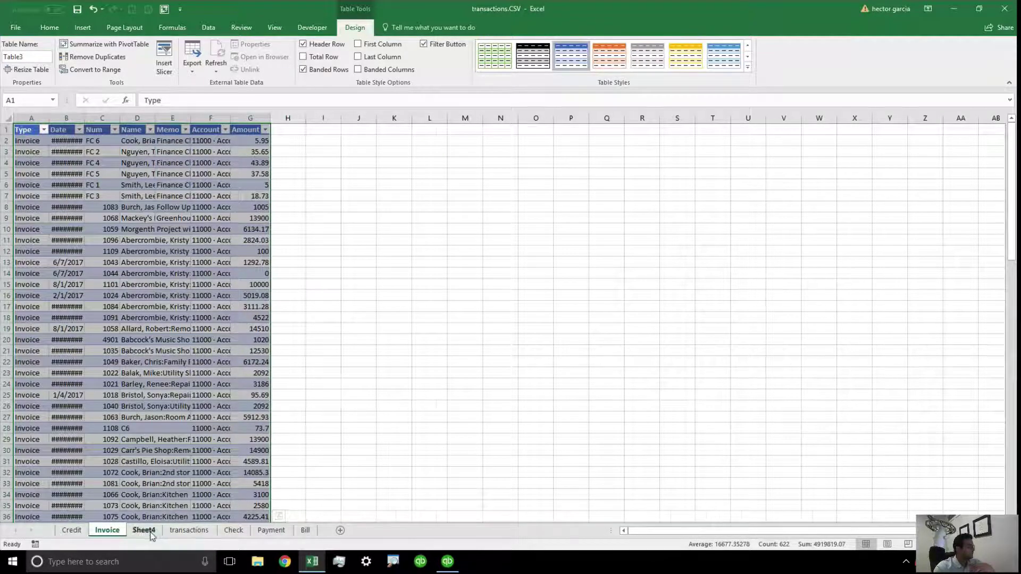
click(143, 531)
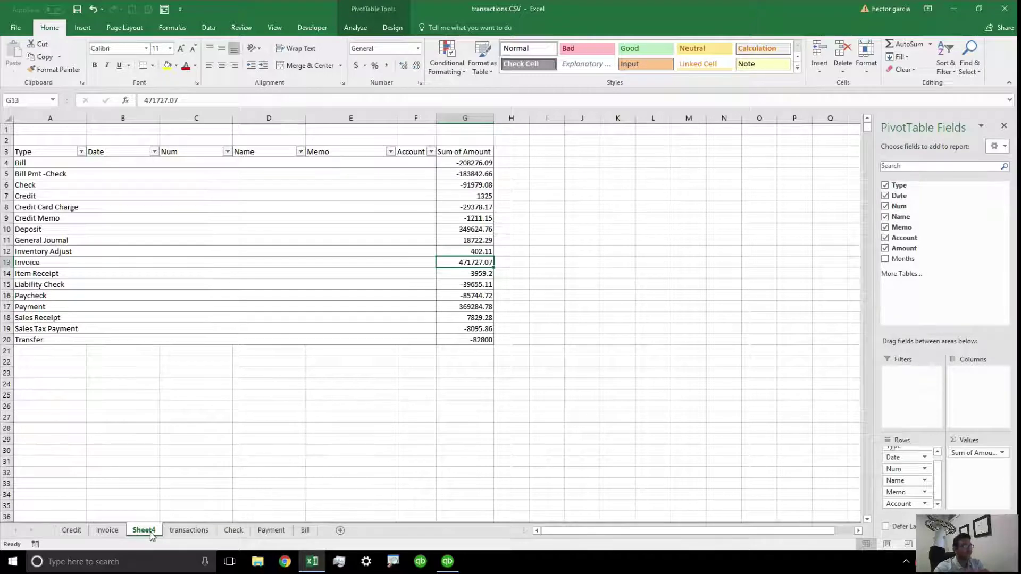
Step: Close the pivot workbook with Don't Save, then select cell A1 of the transactions data
click(1003, 8)
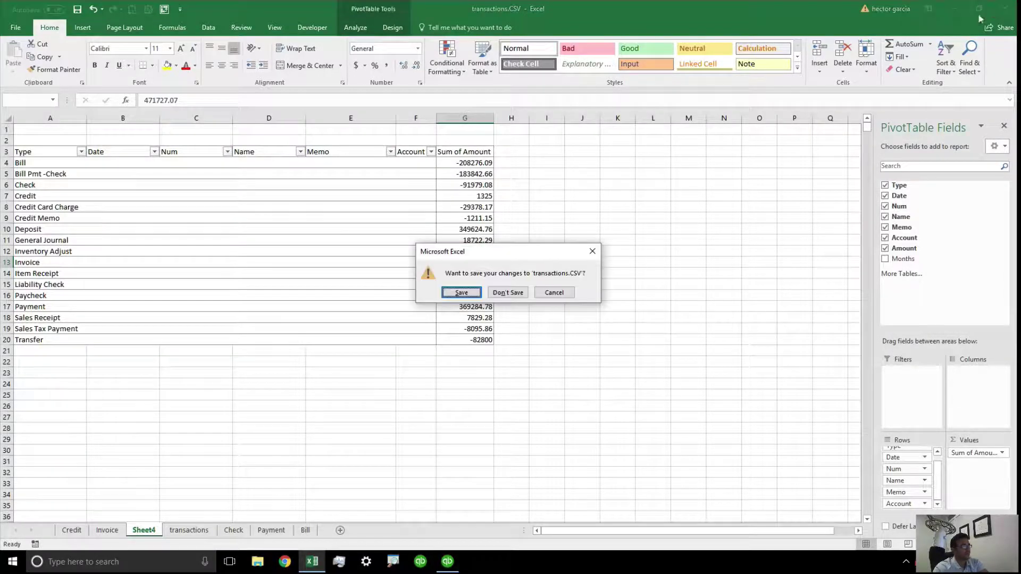
click(508, 293)
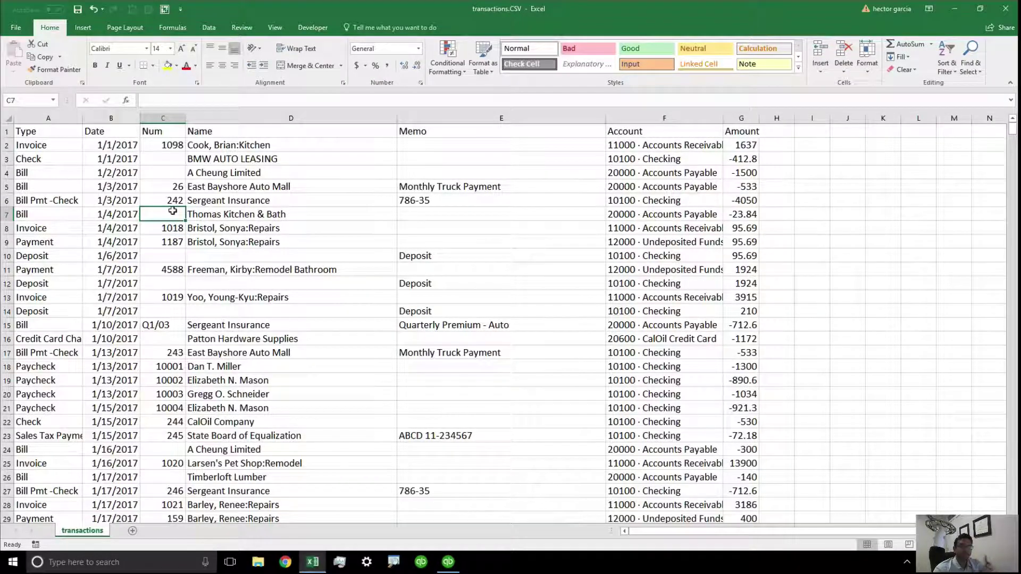
click(35, 131)
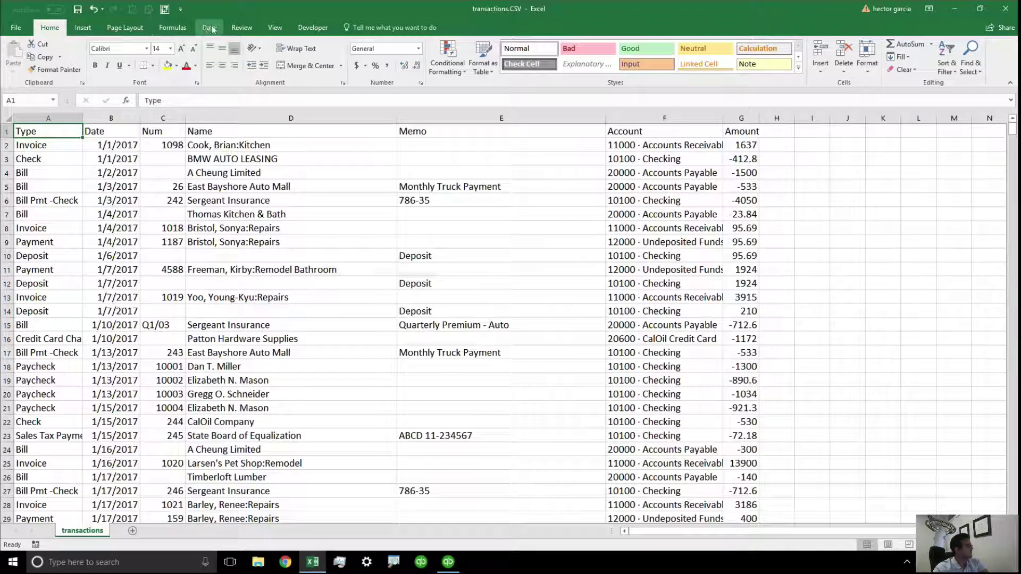
Step: Insert a PivotTable on a new sheet and make Type its report filter
click(82, 28)
click(22, 62)
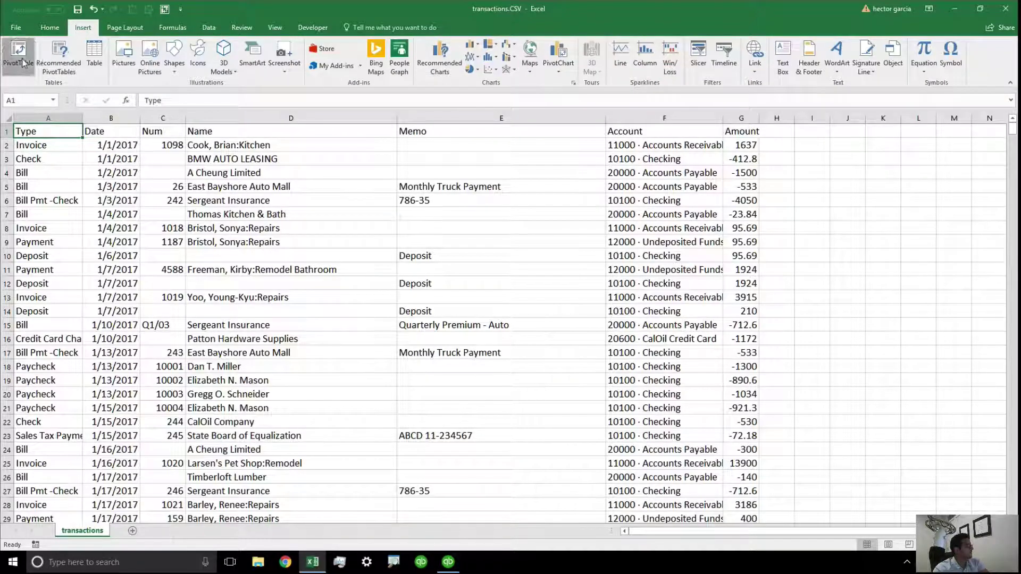
click(309, 267)
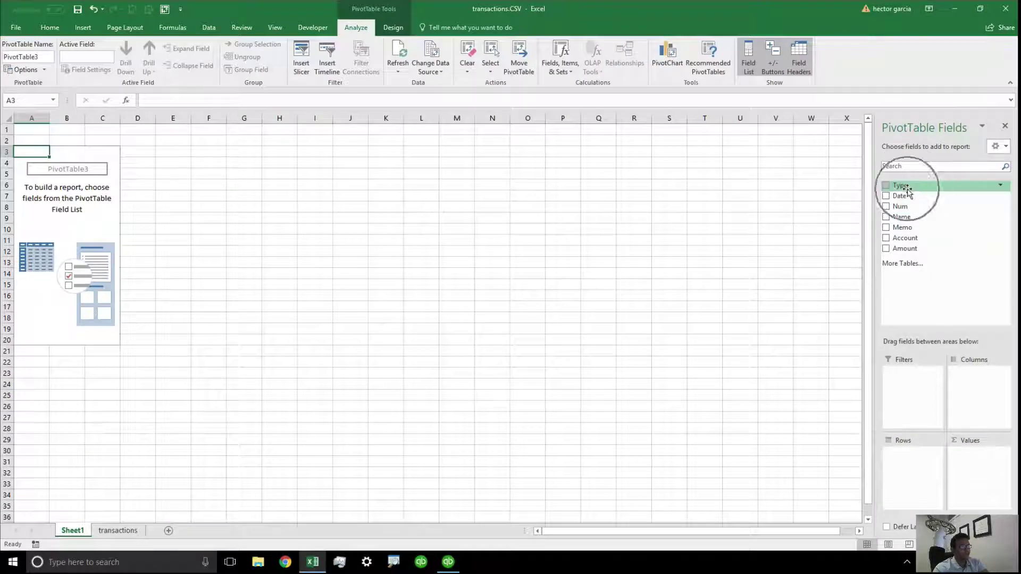
drag(907, 189, 918, 399)
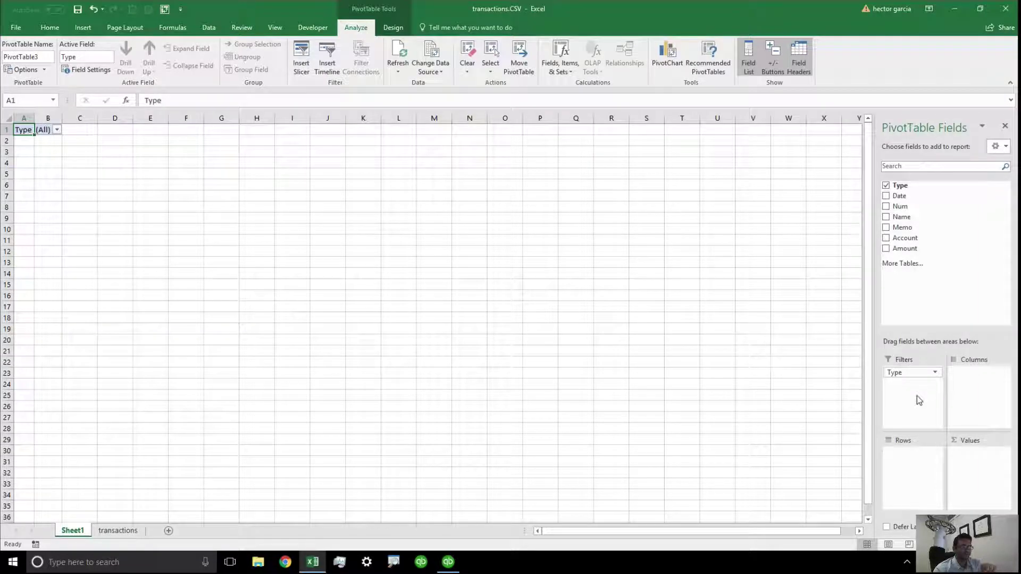
Step: Bring up the Show Report Filter Pages dialog from the PivotTable Options dropdown
click(44, 72)
click(56, 102)
click(55, 102)
click(56, 103)
click(55, 102)
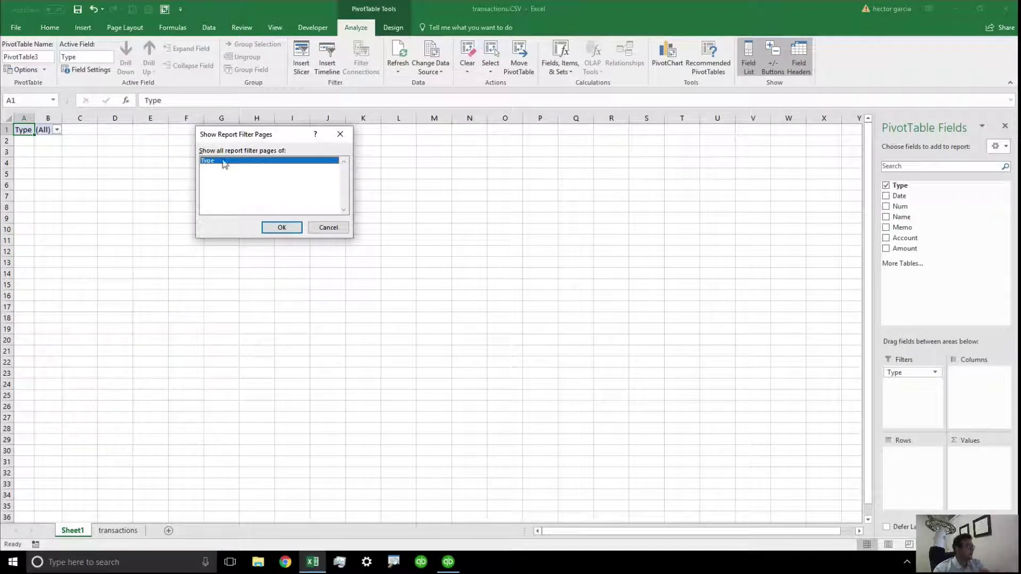
Step: Generate the per-type pivot sheets and browse them, from Bill Pmt -Check through General Journal
click(298, 227)
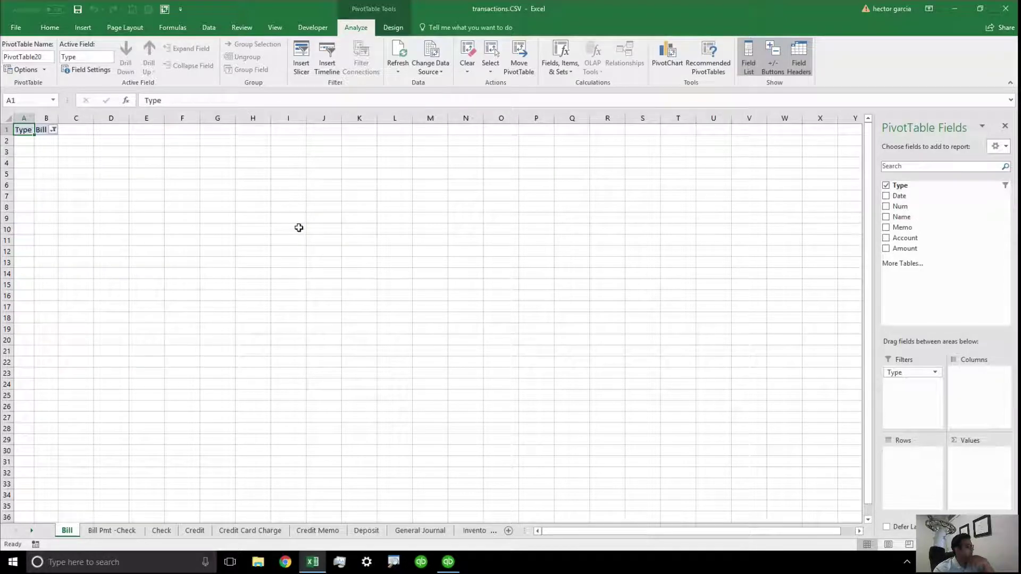
click(128, 531)
click(169, 530)
click(250, 531)
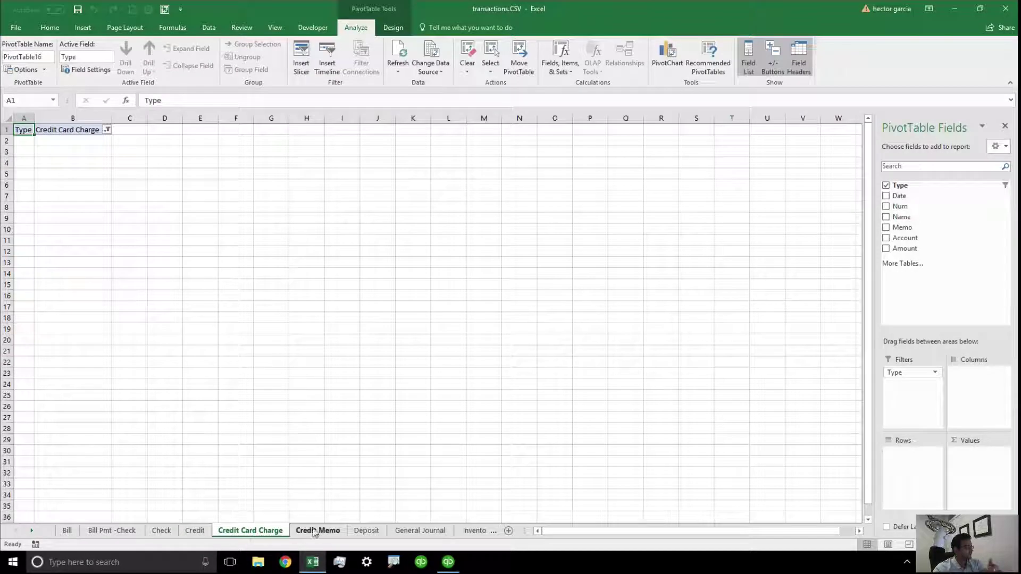
click(316, 532)
click(399, 530)
click(378, 530)
click(419, 530)
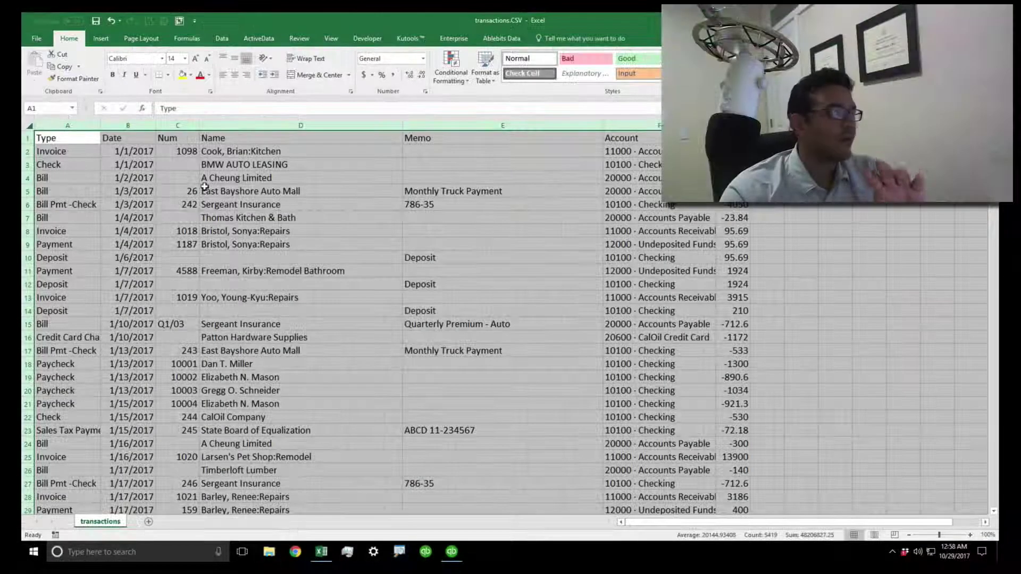
Step: Insert a PivotTable from transactions!$A:$G onto a new worksheet
click(107, 39)
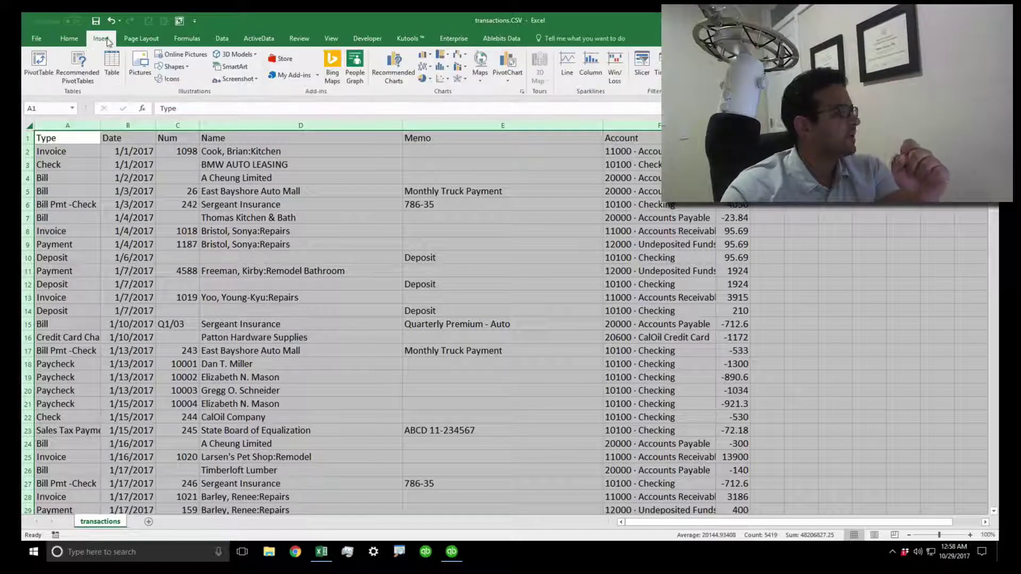
click(38, 63)
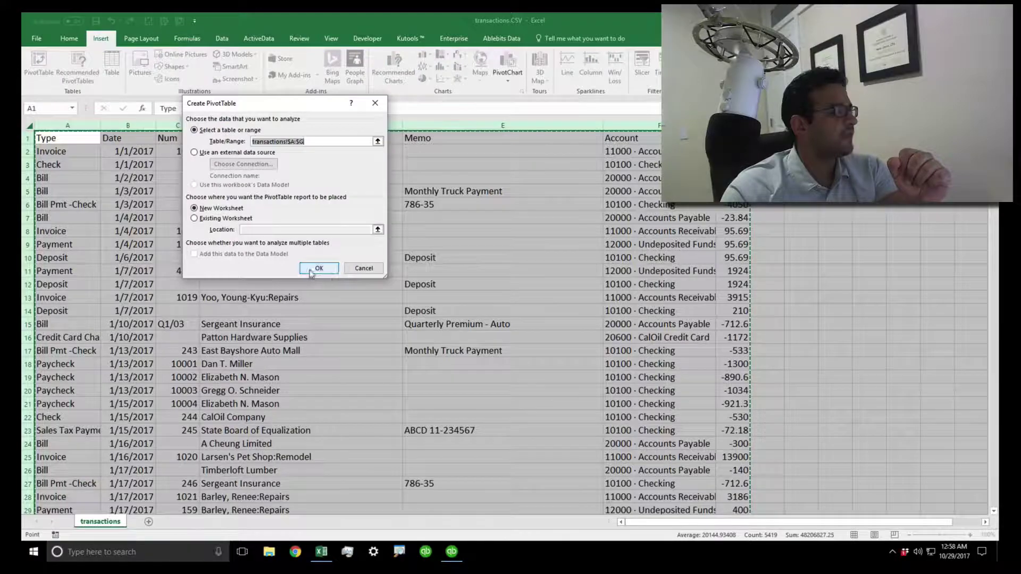
click(313, 270)
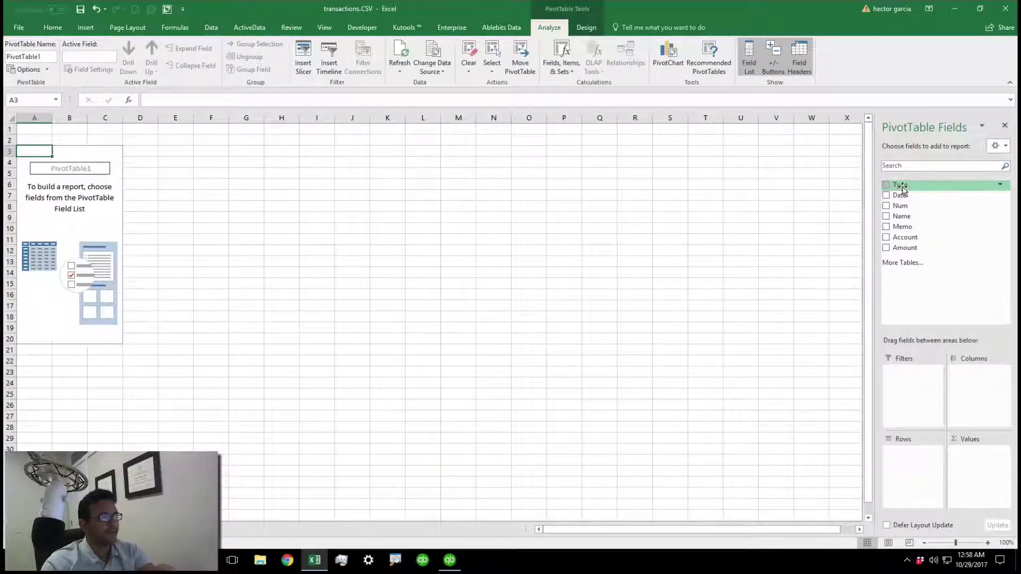
Step: Put Type in Filters, Sum of Amount in Values, and Date, Num, Name, Memo, Account in Rows
drag(902, 189, 915, 387)
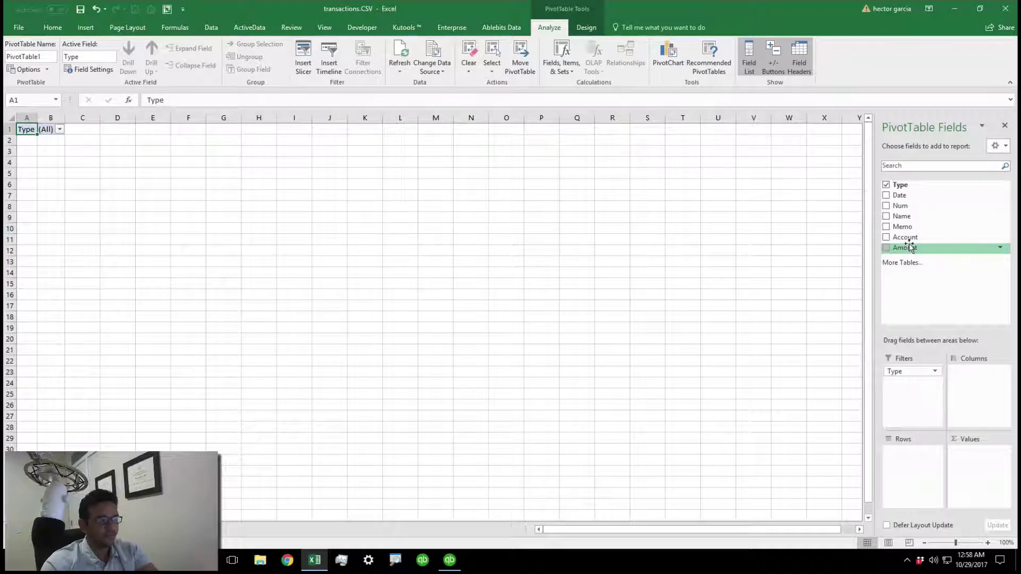
drag(909, 245, 980, 468)
drag(905, 195, 917, 469)
drag(900, 207, 907, 472)
drag(902, 217, 911, 490)
drag(902, 228, 910, 499)
drag(902, 242, 916, 507)
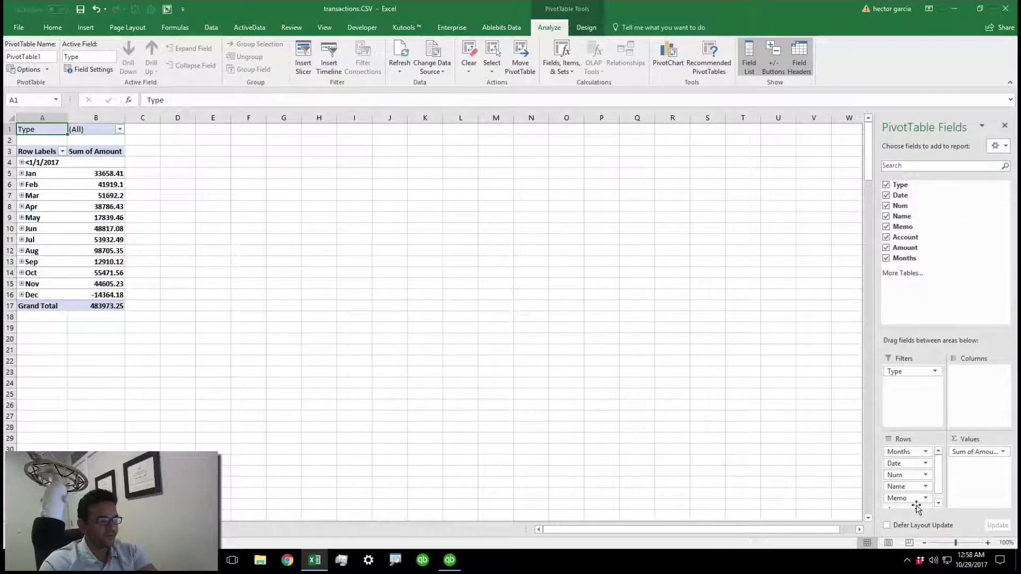
Step: Check the Type filter and Sum of Amount options, then remove Months from the rows
click(901, 372)
click(1013, 388)
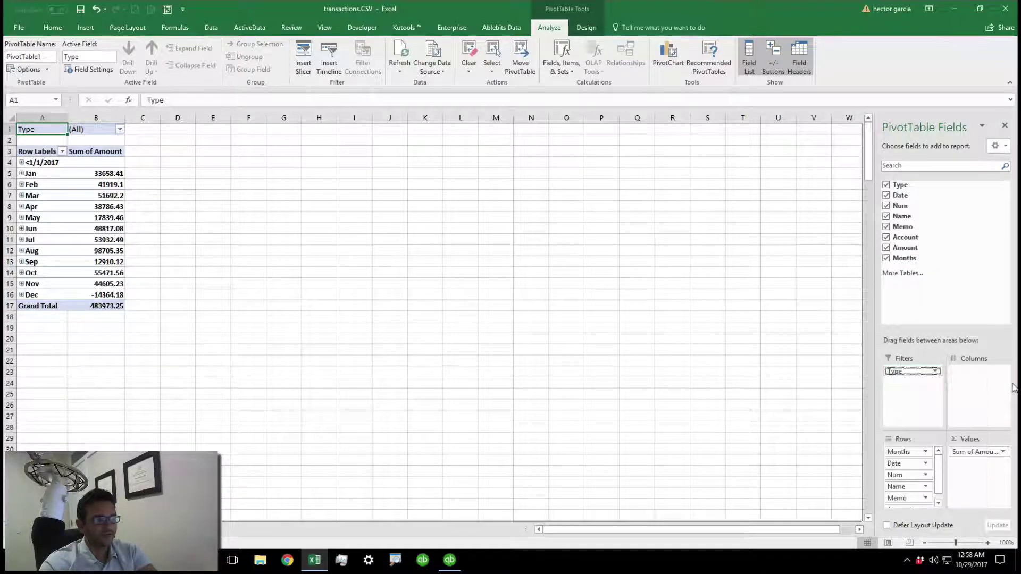
click(987, 456)
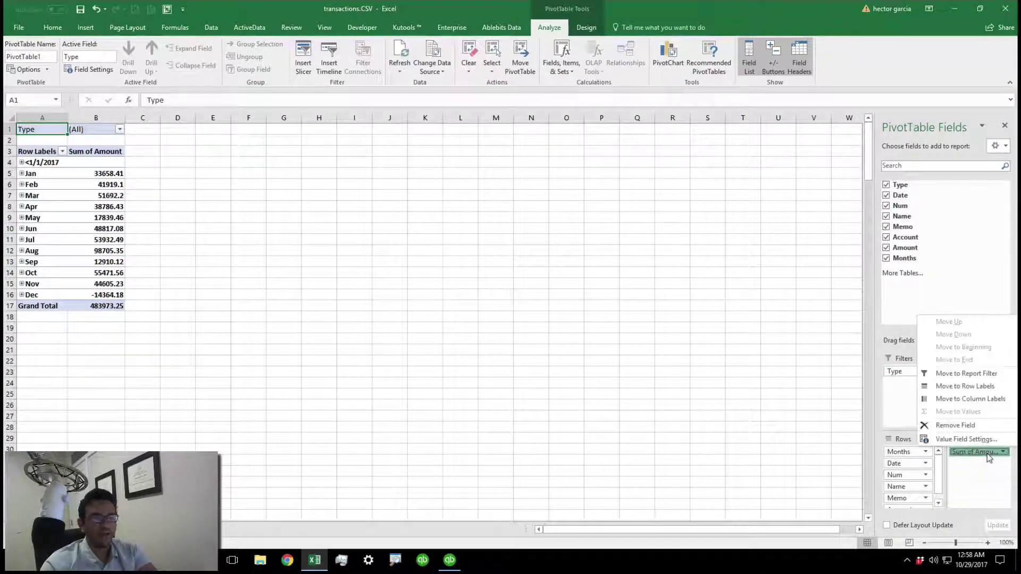
click(981, 482)
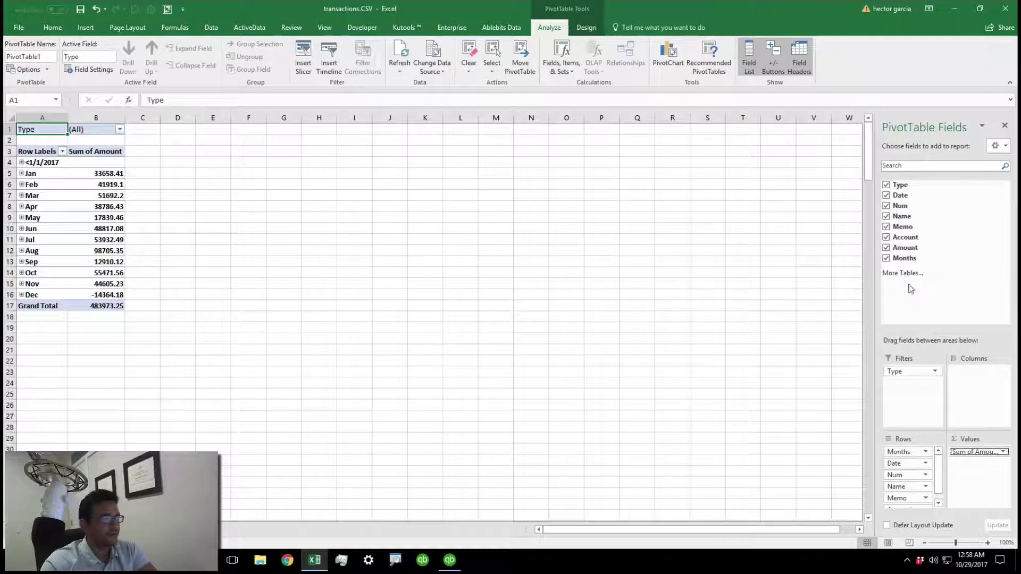
click(886, 259)
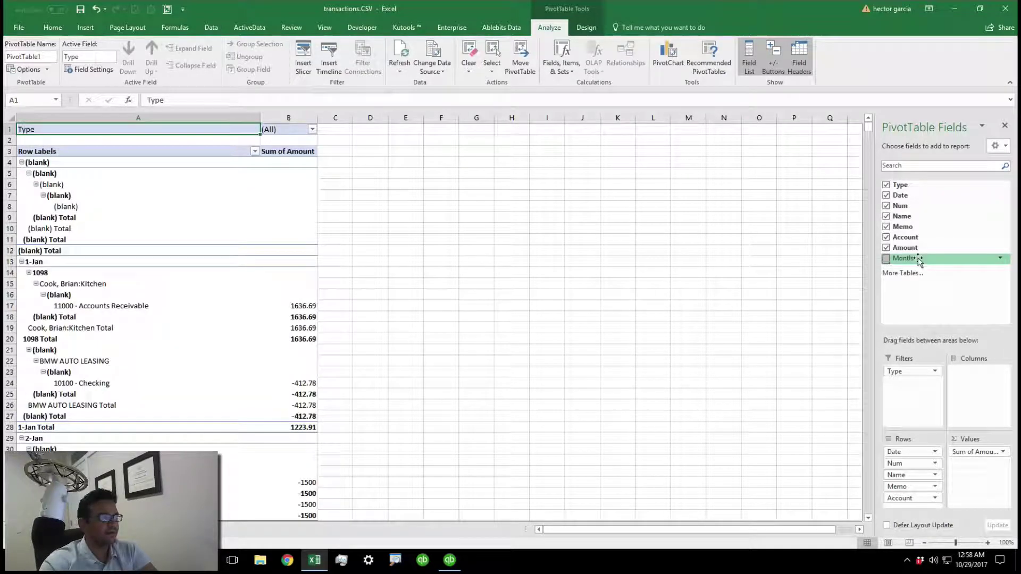
Step: Turn off the PivotTable's subtotals and its row and column grand totals
click(585, 28)
click(19, 59)
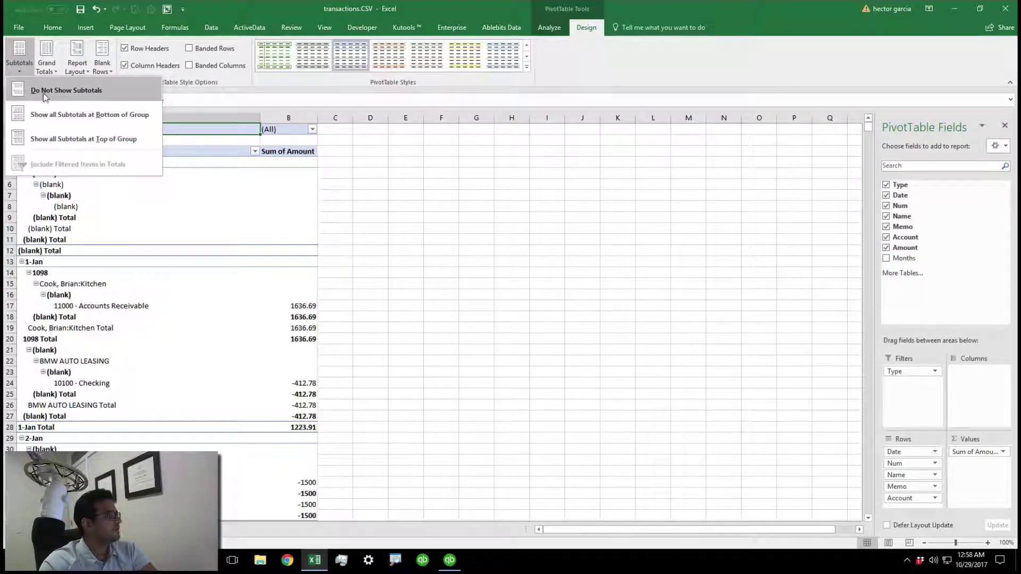
click(27, 81)
click(52, 68)
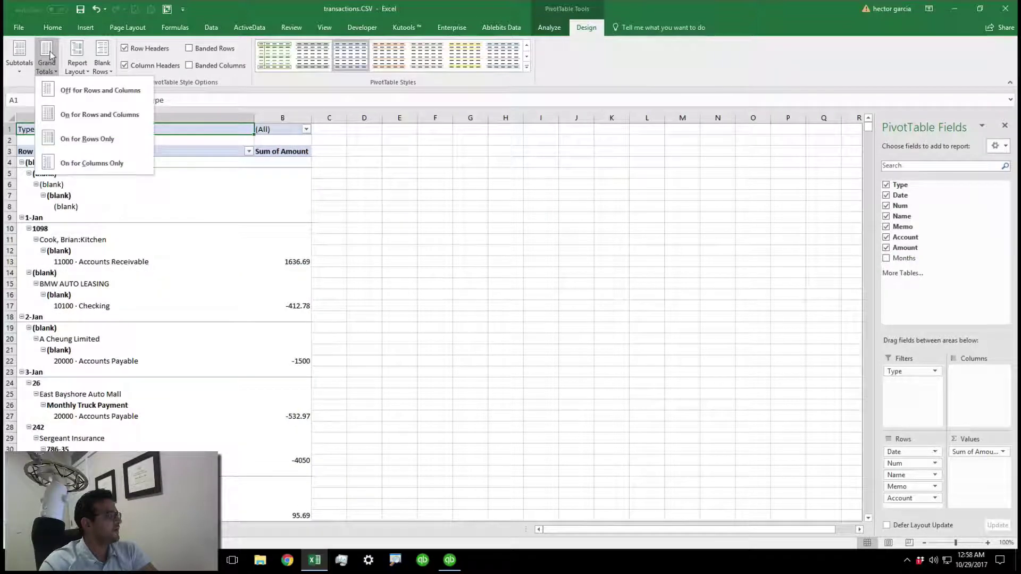
click(77, 89)
Step: Use tabular form with repeated item labels and no blank rows, then apply the plain gridded style
click(77, 66)
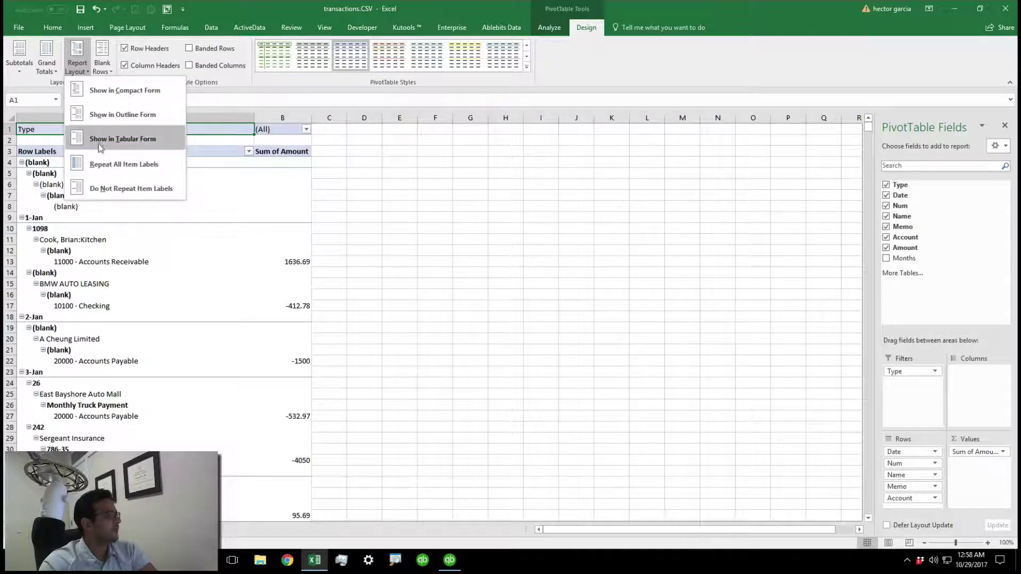
click(100, 147)
click(77, 67)
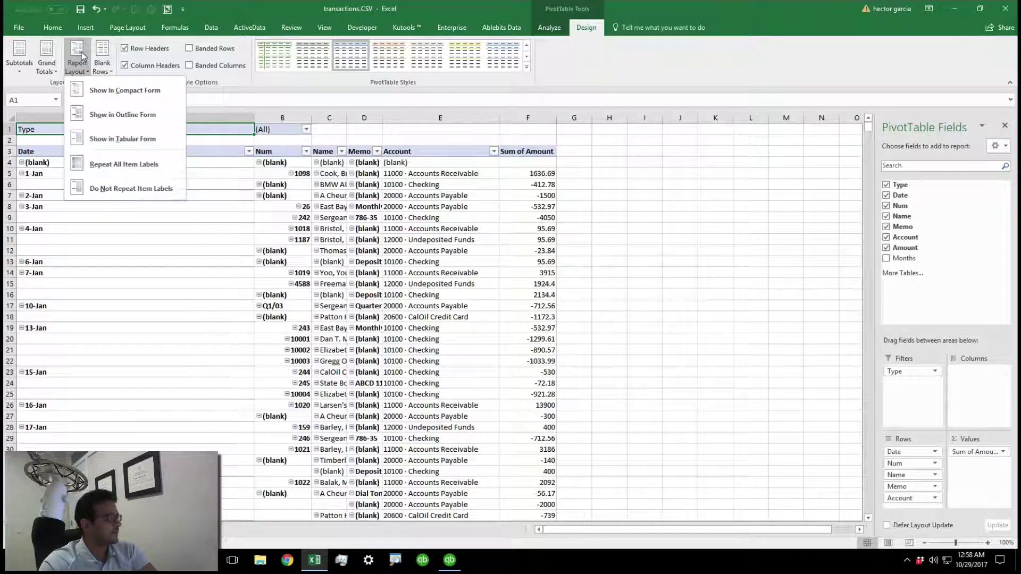
click(116, 165)
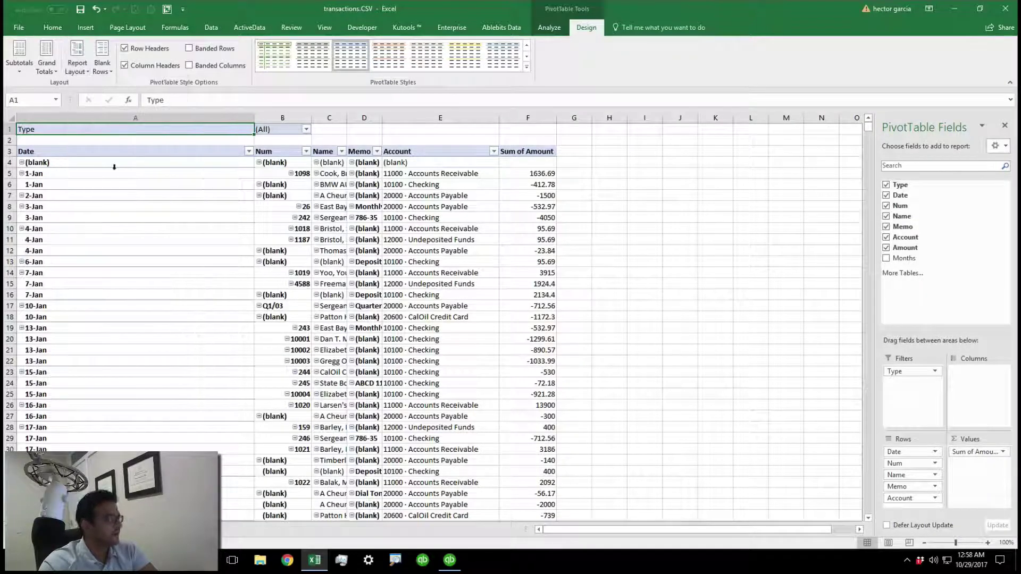
click(108, 71)
click(128, 114)
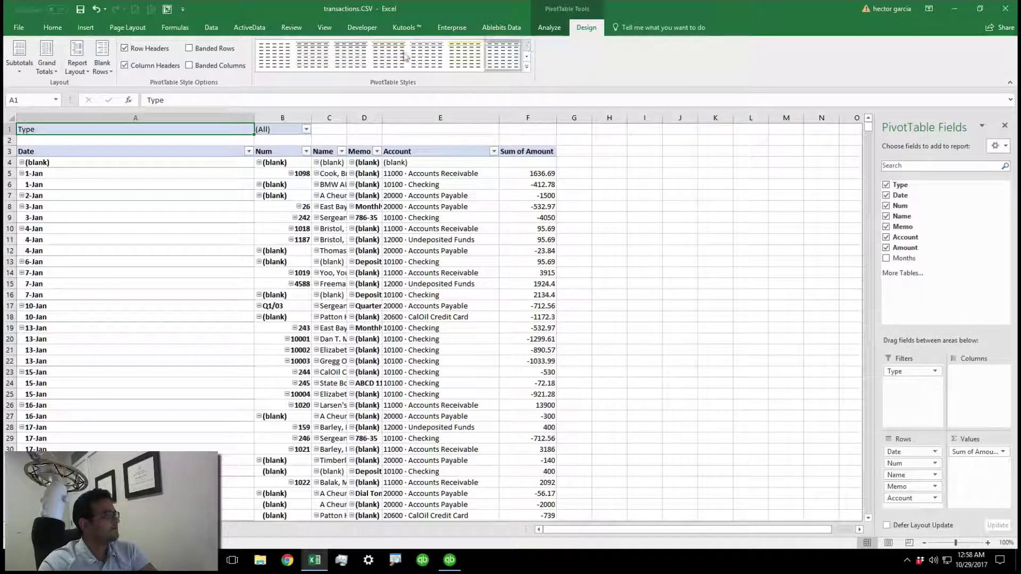
click(389, 56)
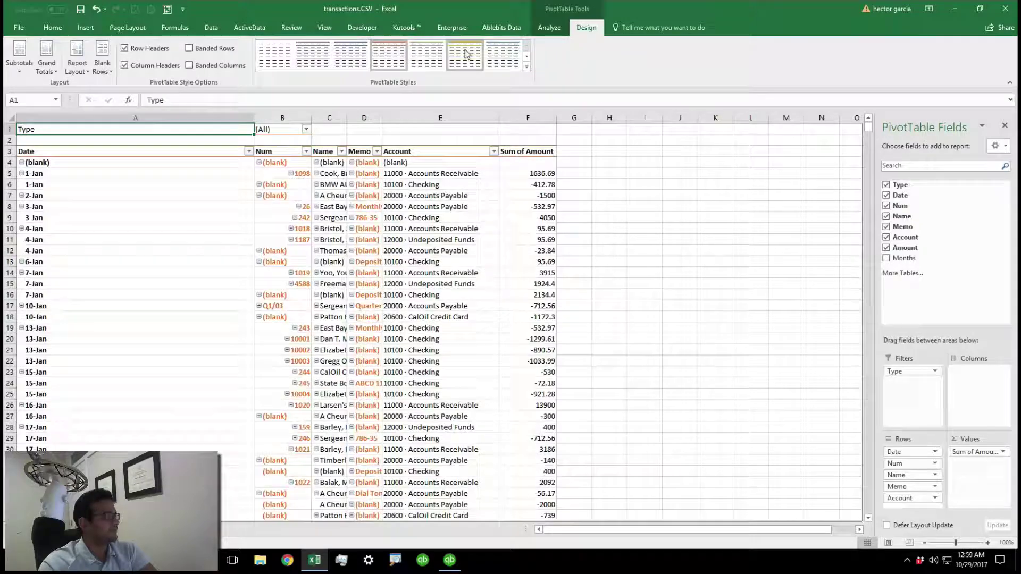
click(289, 63)
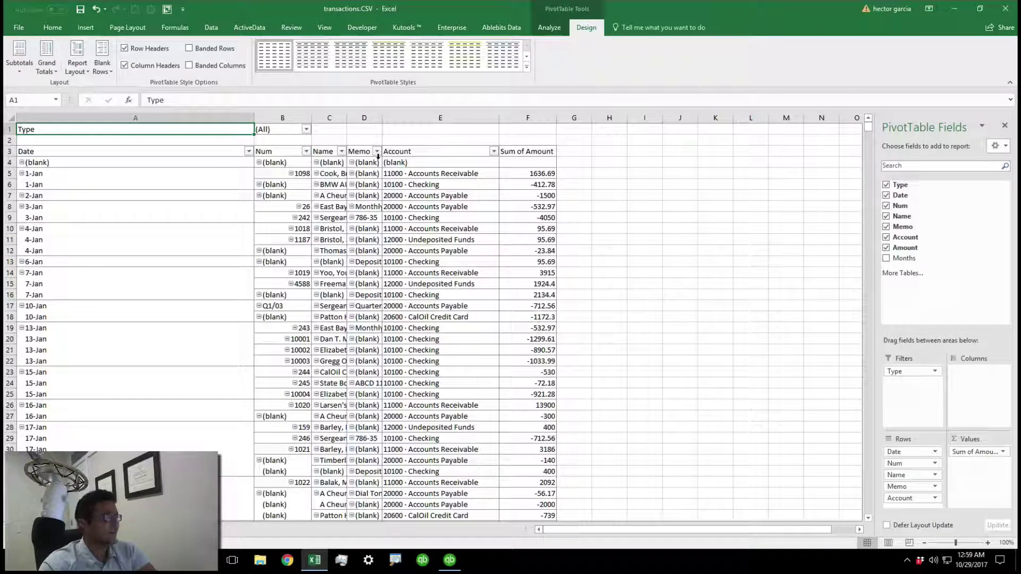
Step: Run Show Report Filter Pages on the Type field to create one pivot sheet per type
click(550, 29)
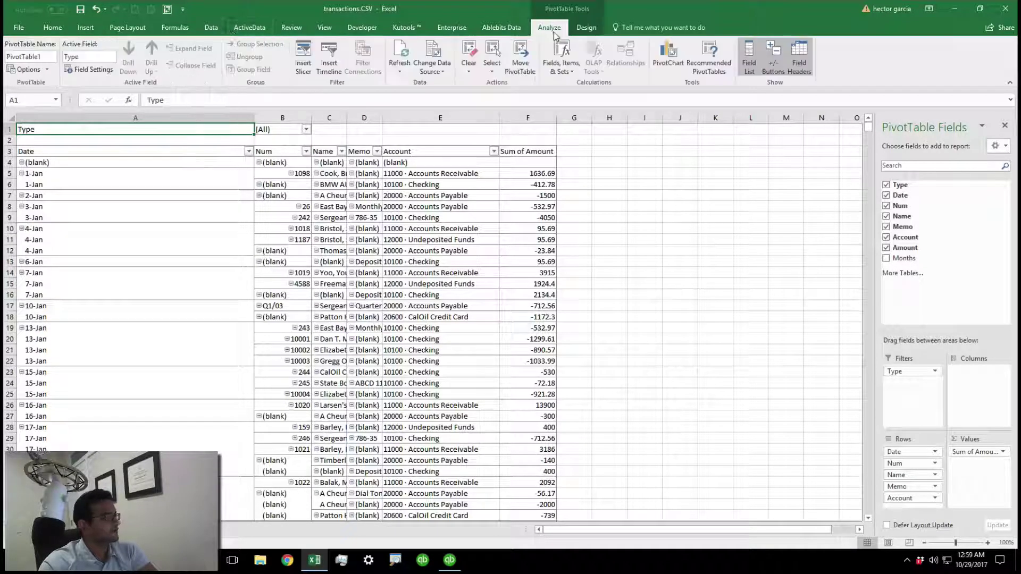
click(24, 69)
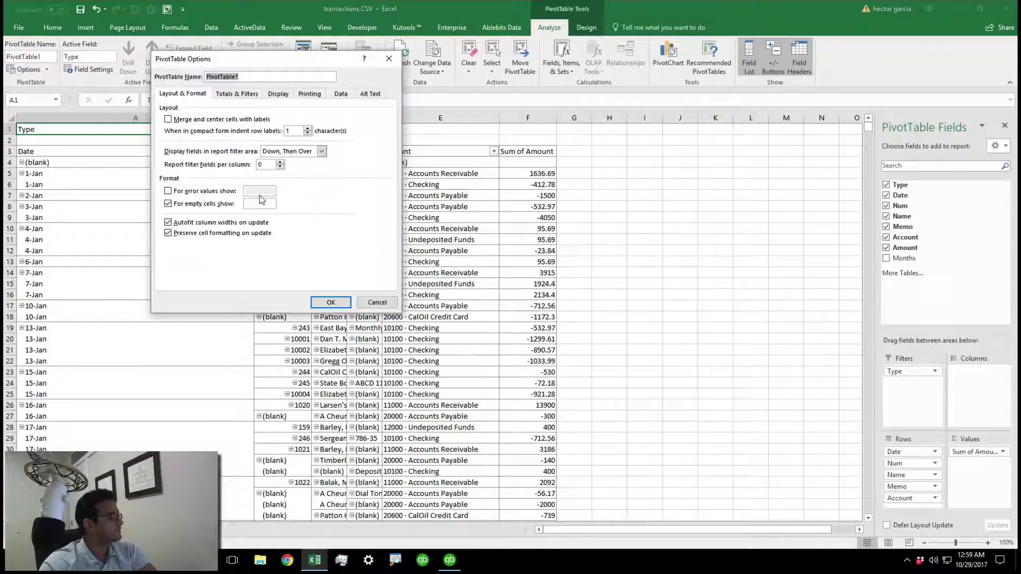
click(374, 303)
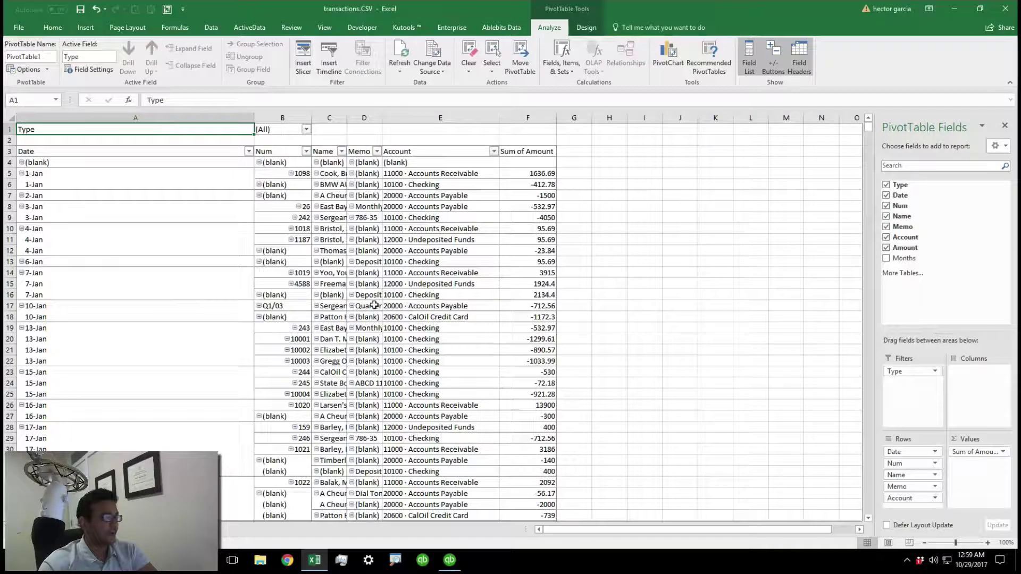
click(49, 71)
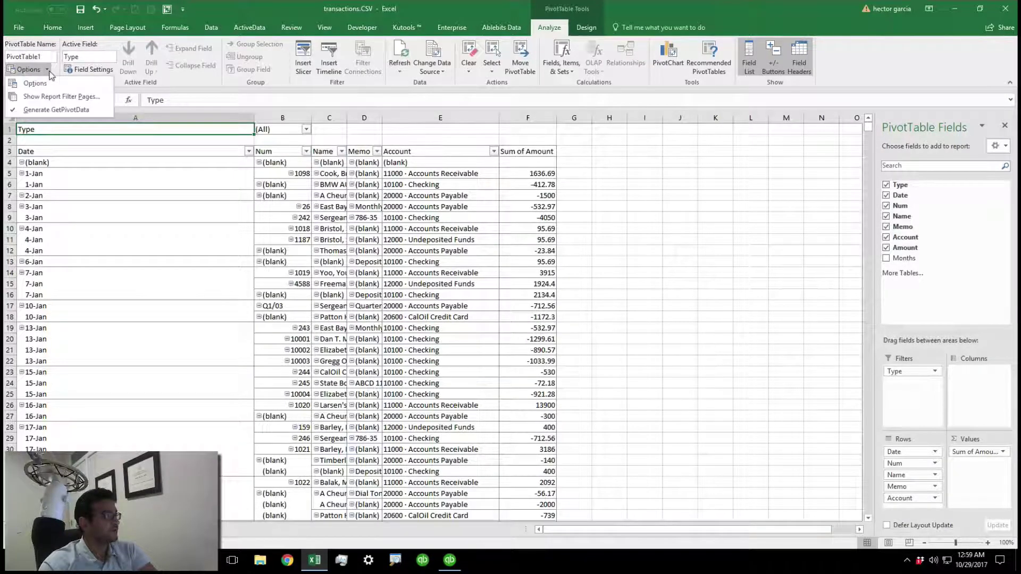
click(50, 101)
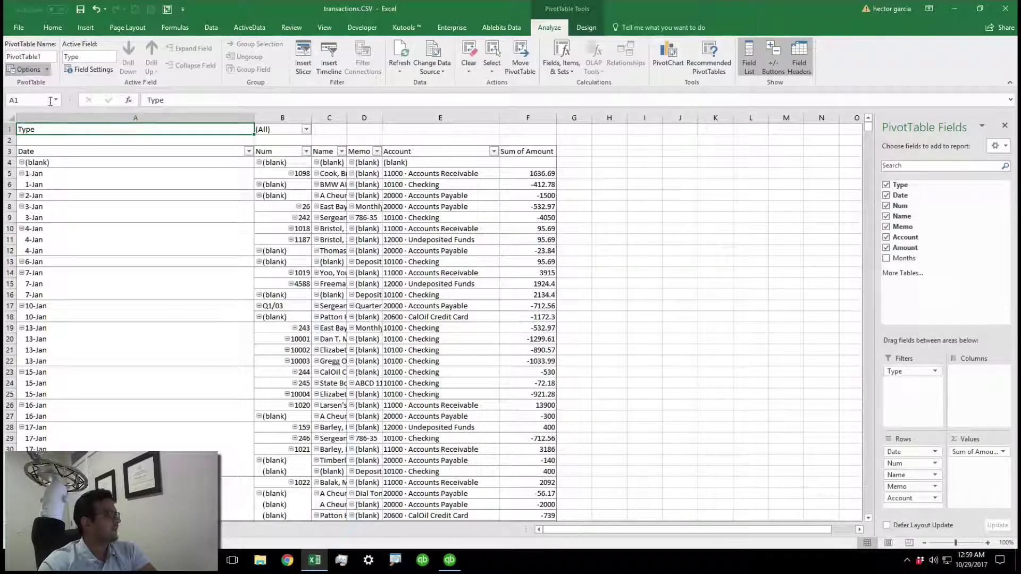
click(230, 160)
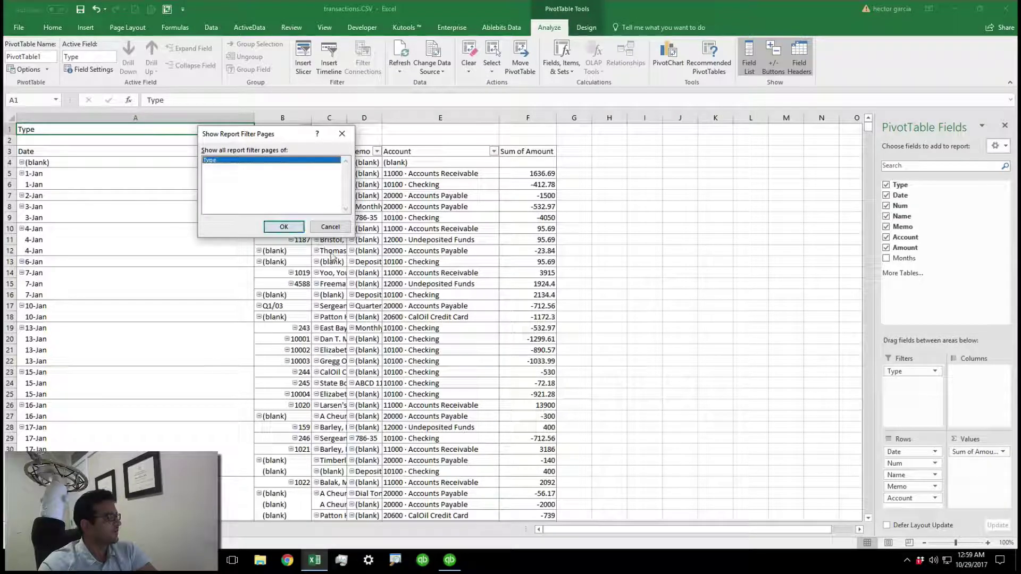
click(283, 227)
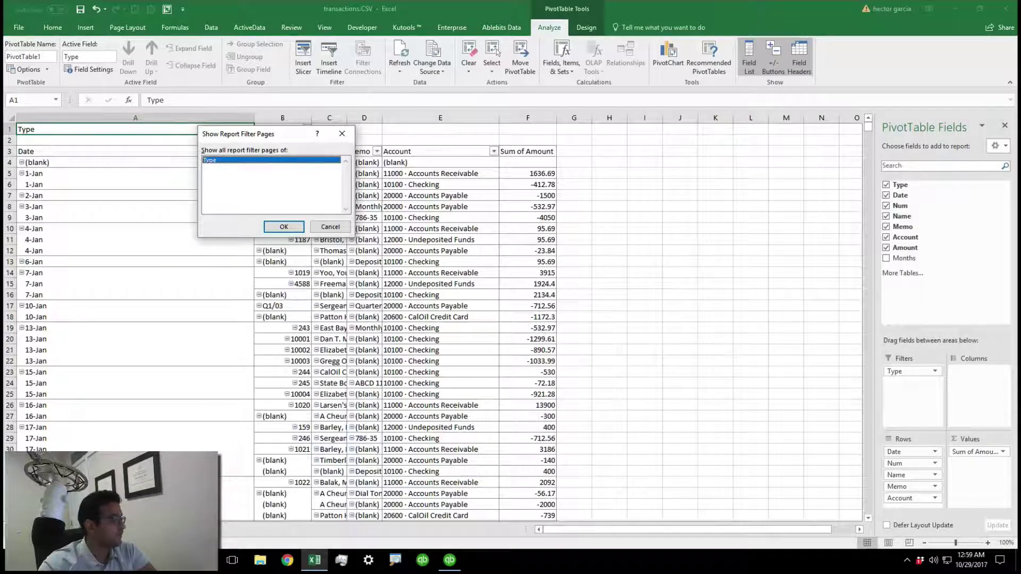
click(285, 226)
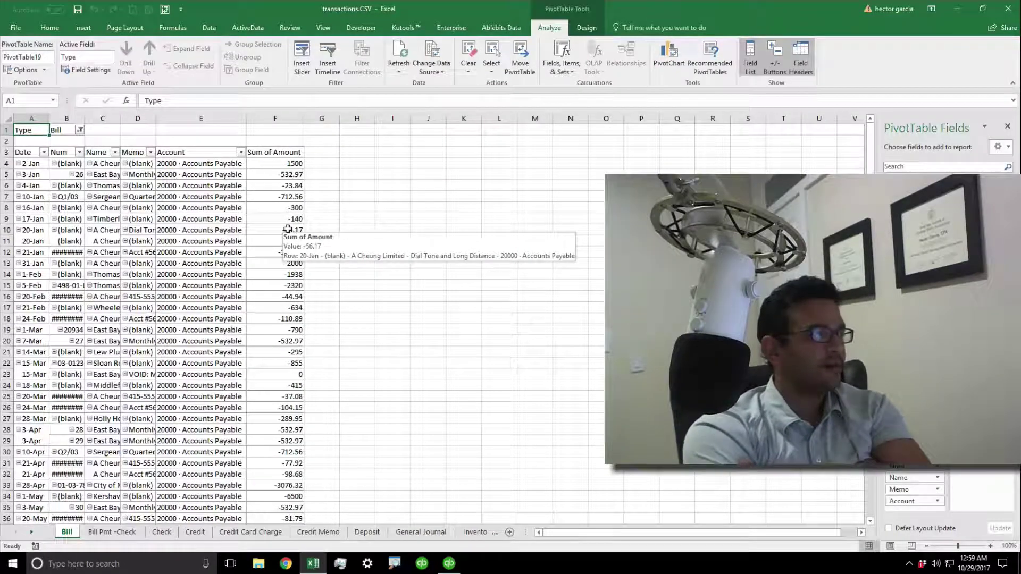
Step: Browse the per-type sheets from Bill Pmt -Check to Inventory Adjust, ending on Invoice
click(124, 534)
click(196, 533)
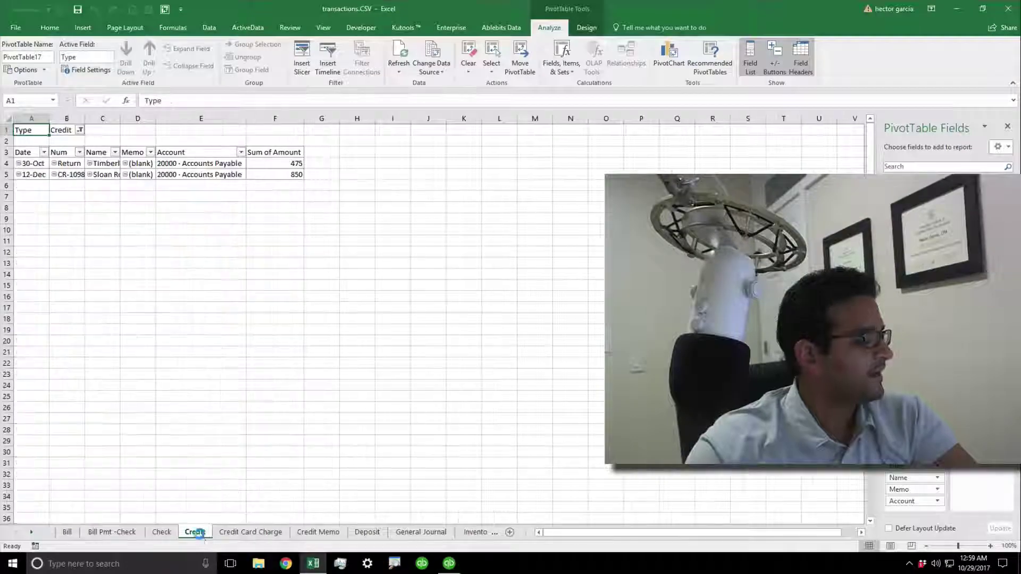
click(238, 531)
click(319, 532)
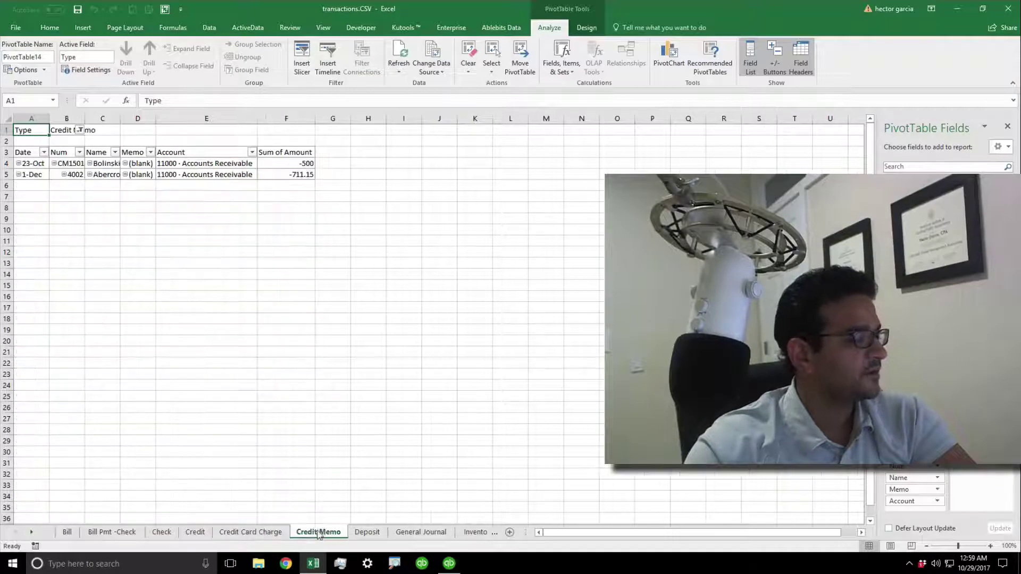
click(368, 533)
click(441, 533)
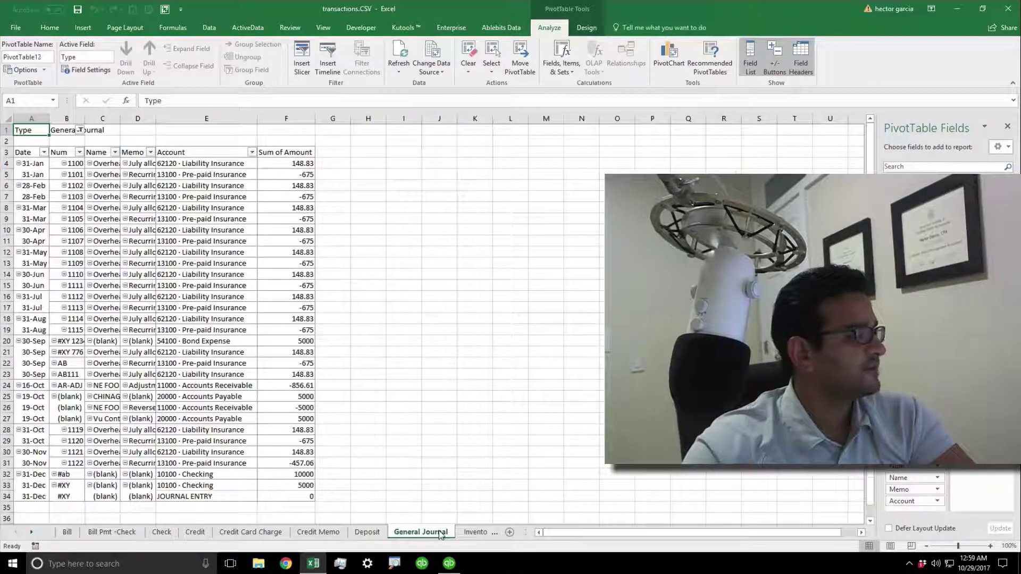
click(475, 533)
click(454, 531)
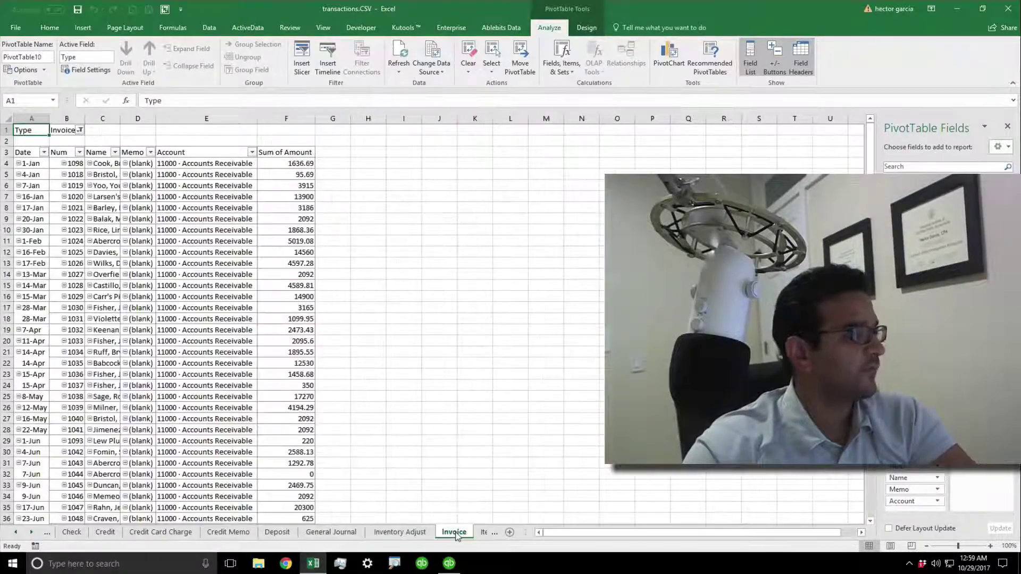